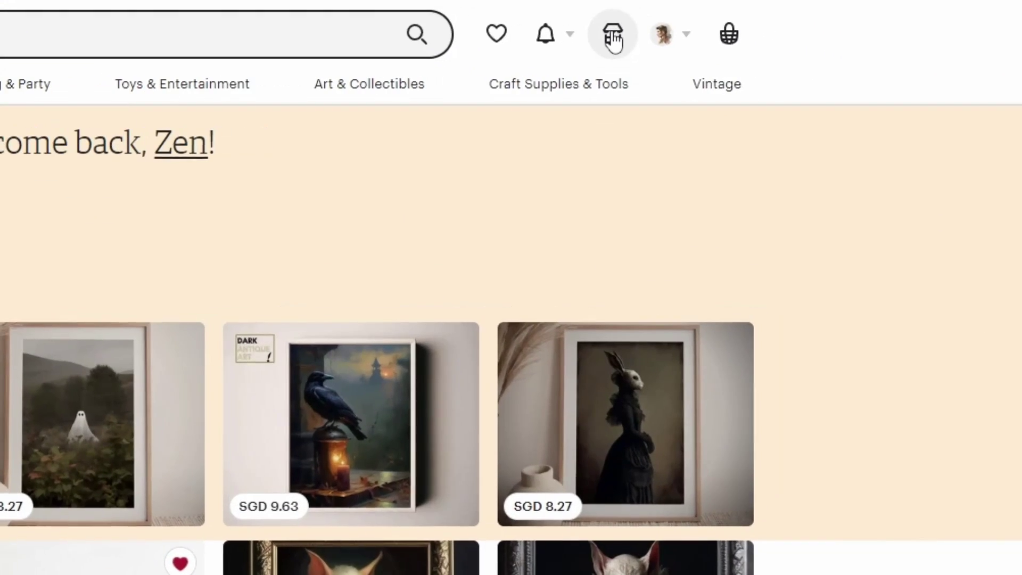
# Step: From Shop Manager, view Caught in the Arcade's stats: 17 visits, 1 sale, USD 40.03 revenue
pyautogui.click(614, 36)
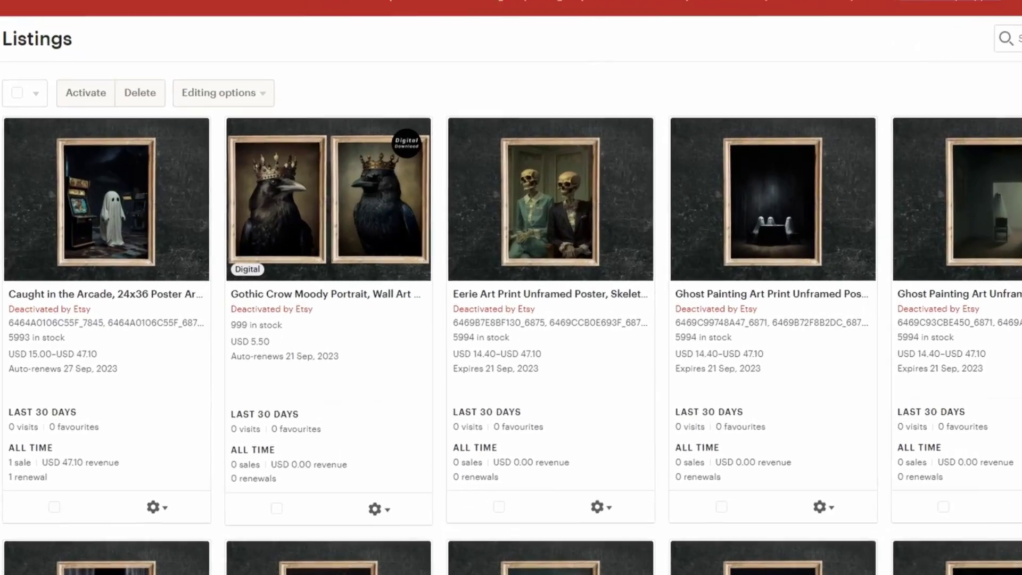
pyautogui.scroll(-10, 664, 303)
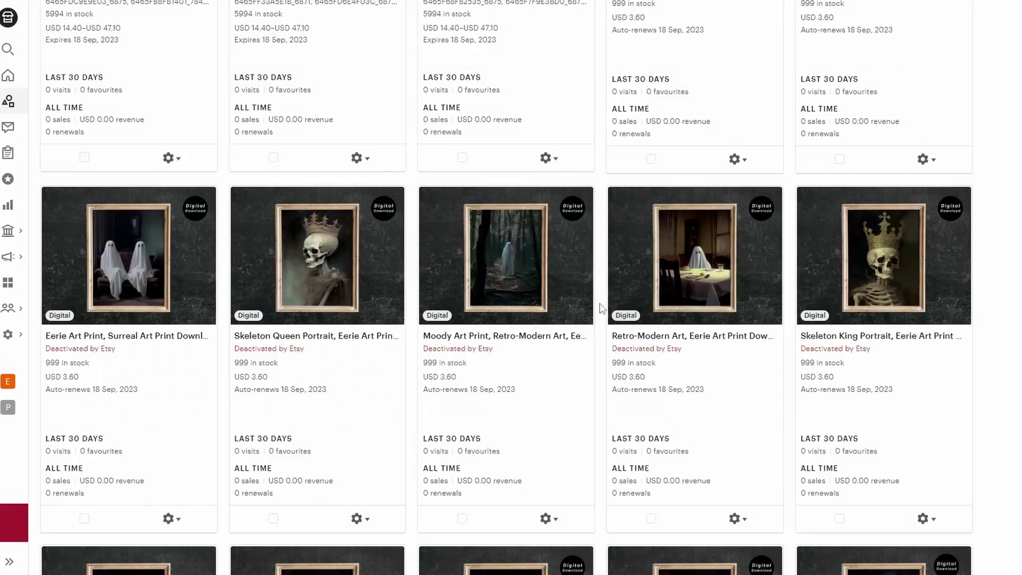
pyautogui.scroll(4, 602, 308)
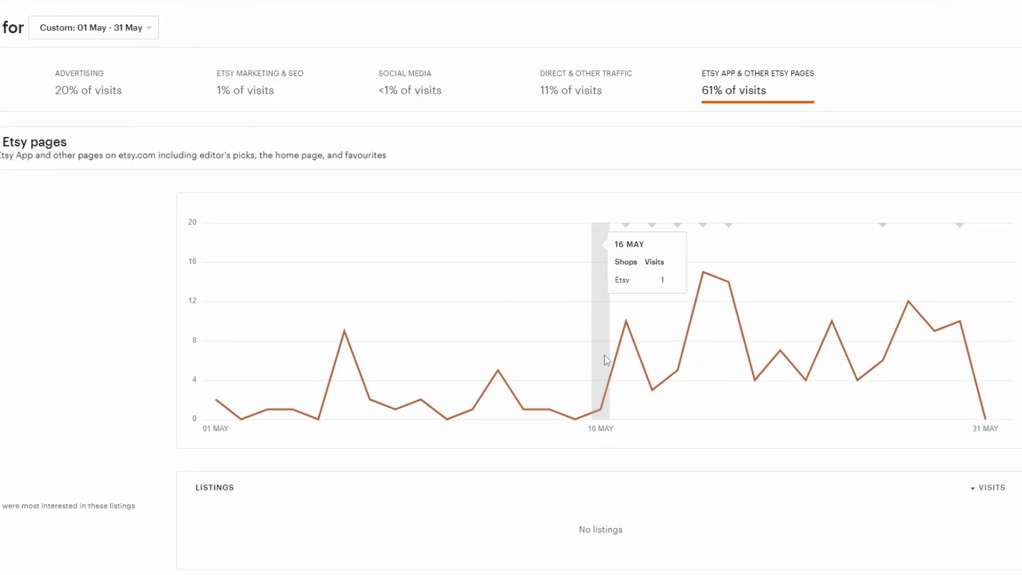
pyautogui.moveTo(623, 356)
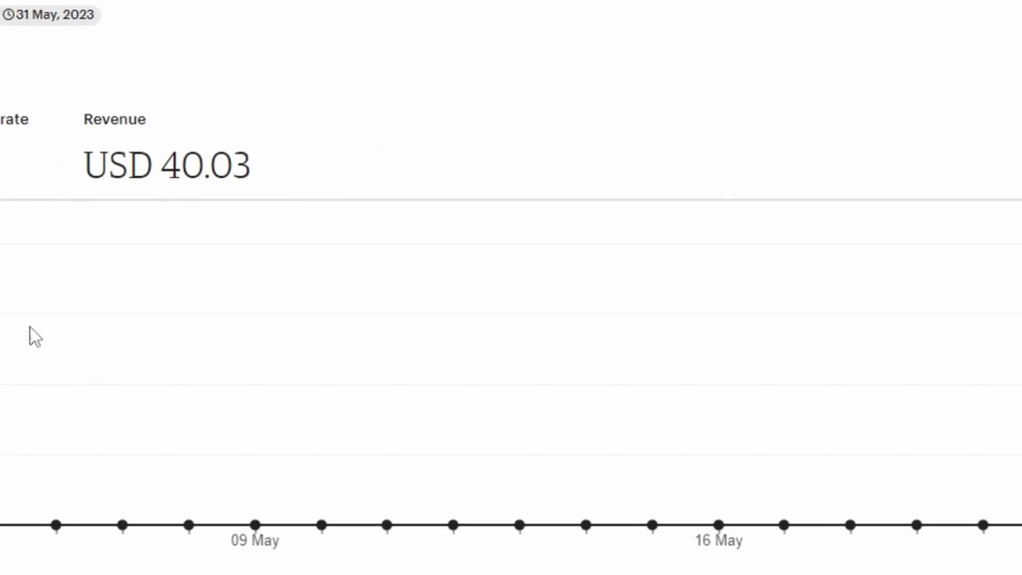
pyautogui.moveTo(512, 471)
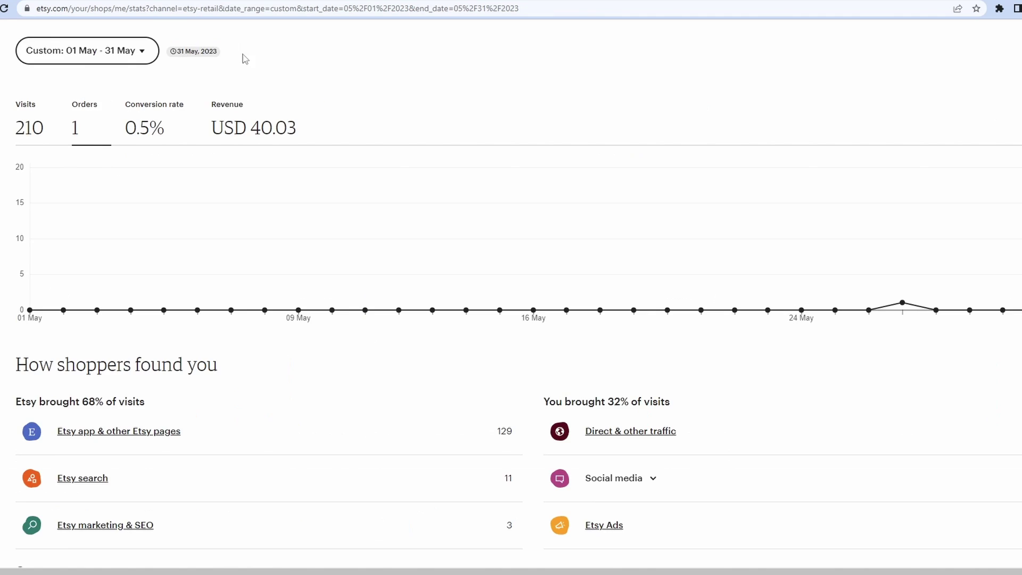
pyautogui.scroll(-10, 796, 385)
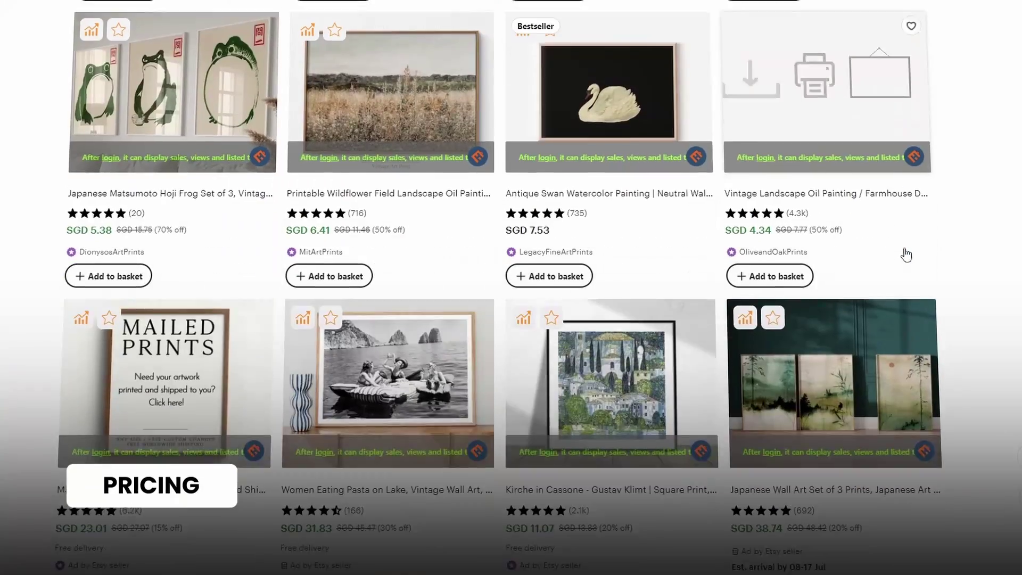
# Step: Scroll through other sellers' discounted art print listings to compare their prices
pyautogui.scroll(-5, 906, 255)
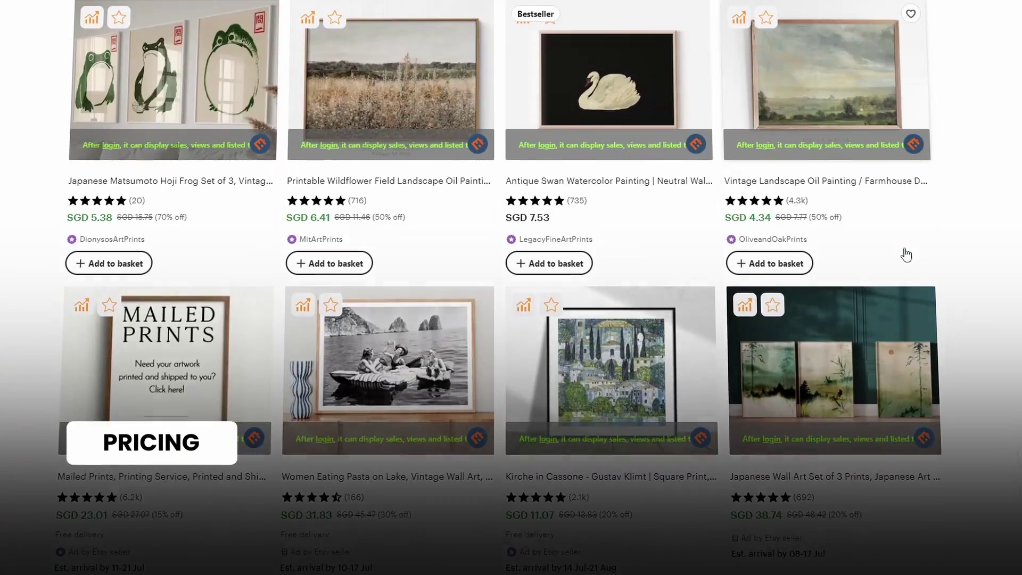
pyautogui.scroll(-5, 906, 254)
pyautogui.scroll(-3, 906, 255)
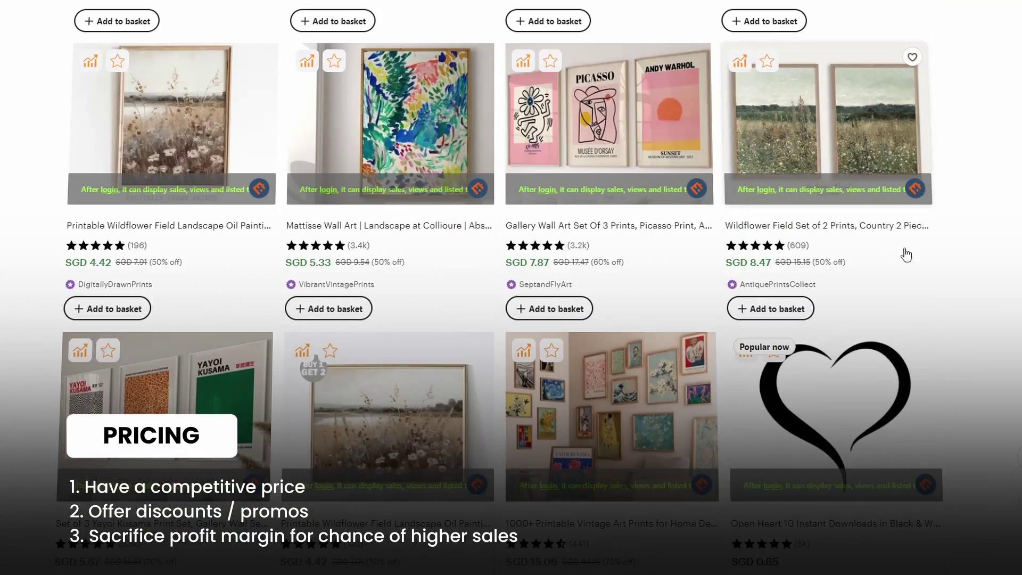
pyautogui.scroll(-4, 907, 255)
pyautogui.scroll(-5, 906, 254)
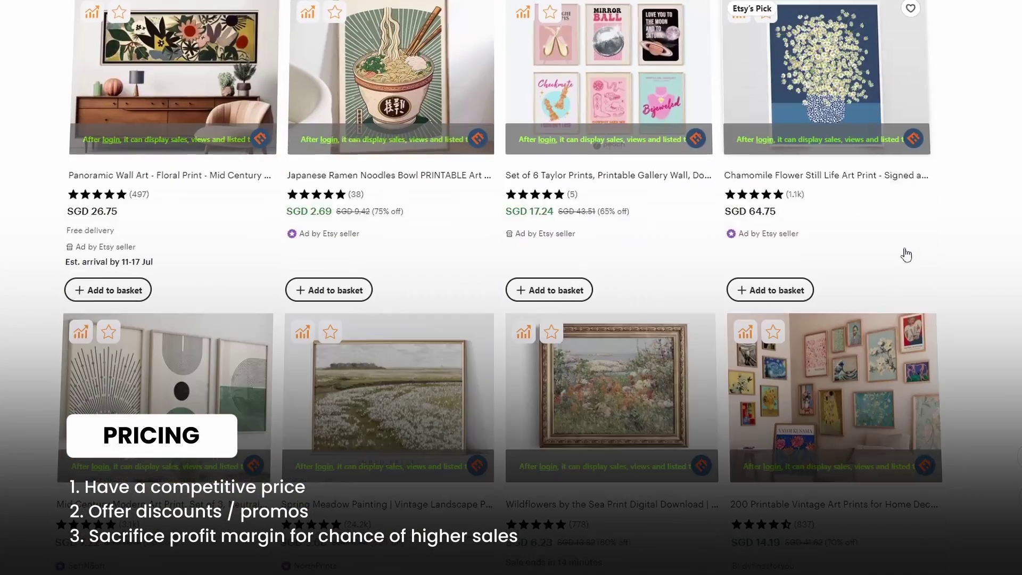
pyautogui.scroll(-17, 907, 255)
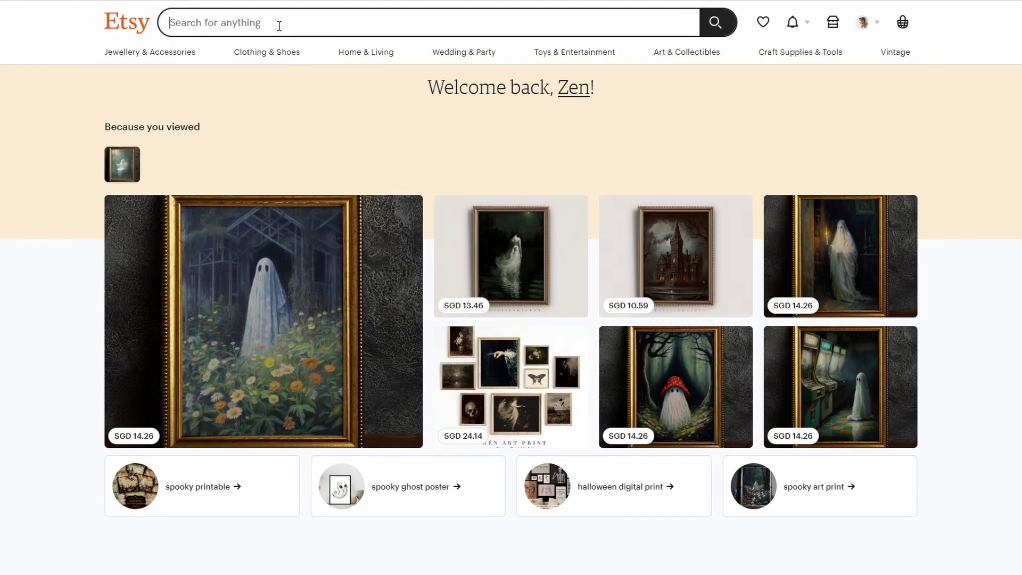
# Step: Replace the 'printable art' search with 'wall art', run it, and scroll the results
pyautogui.write('printable art')
pyautogui.hotkey('ctrl', 'a')
pyautogui.write('wall a')
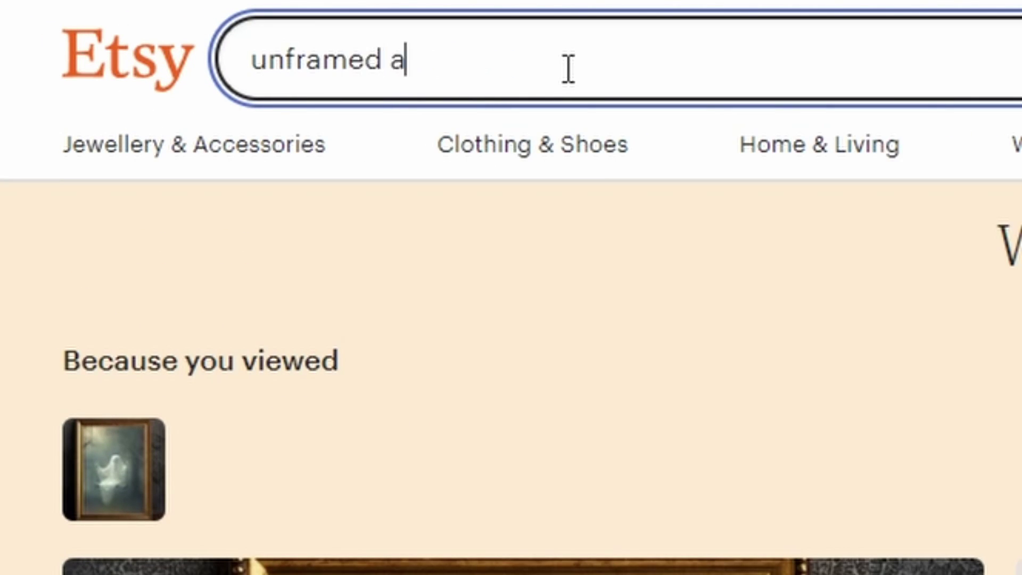
pyautogui.write('rt')
pyautogui.press('Return')
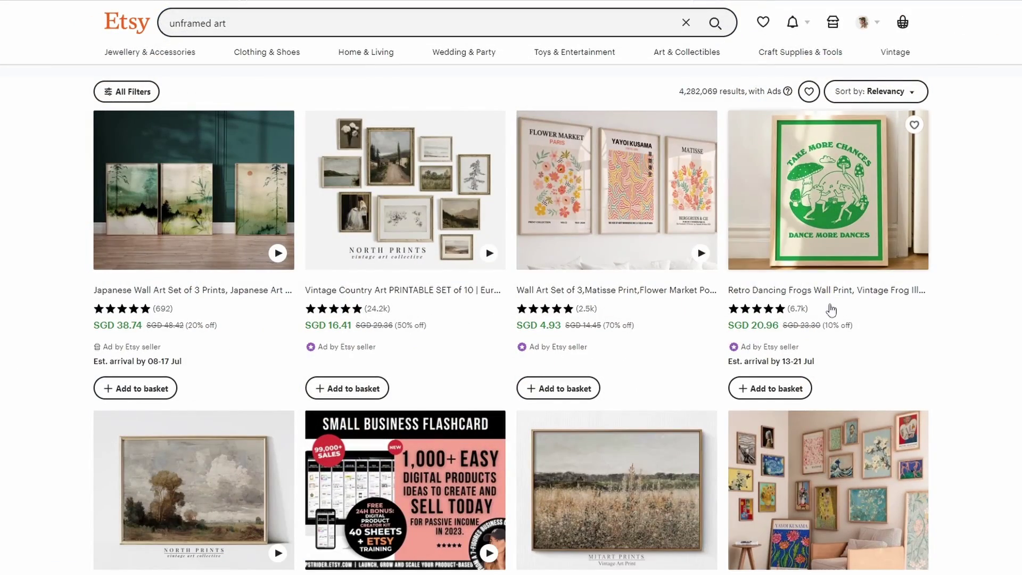
pyautogui.scroll(-9, 909, 302)
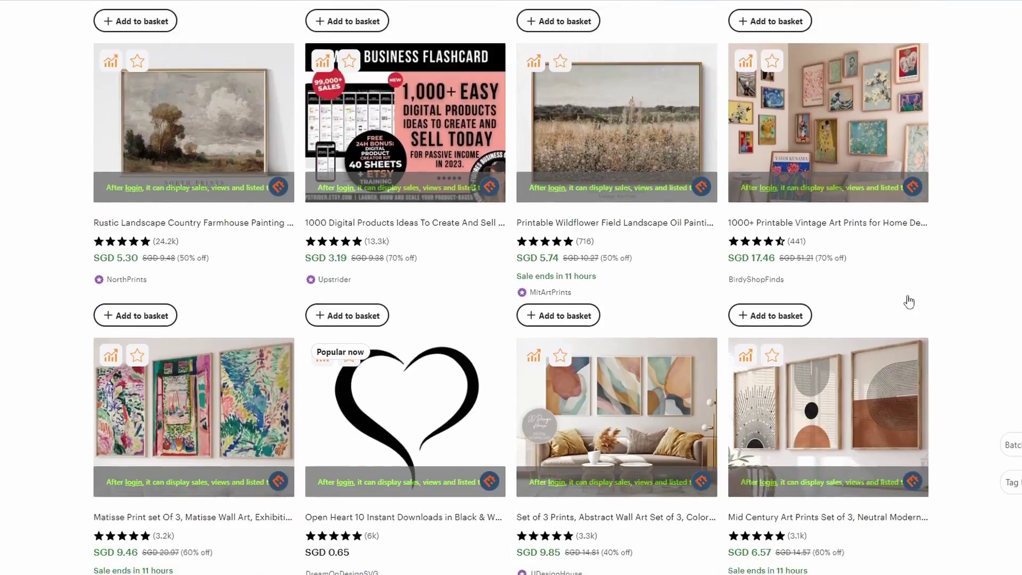
pyautogui.scroll(-10, 909, 302)
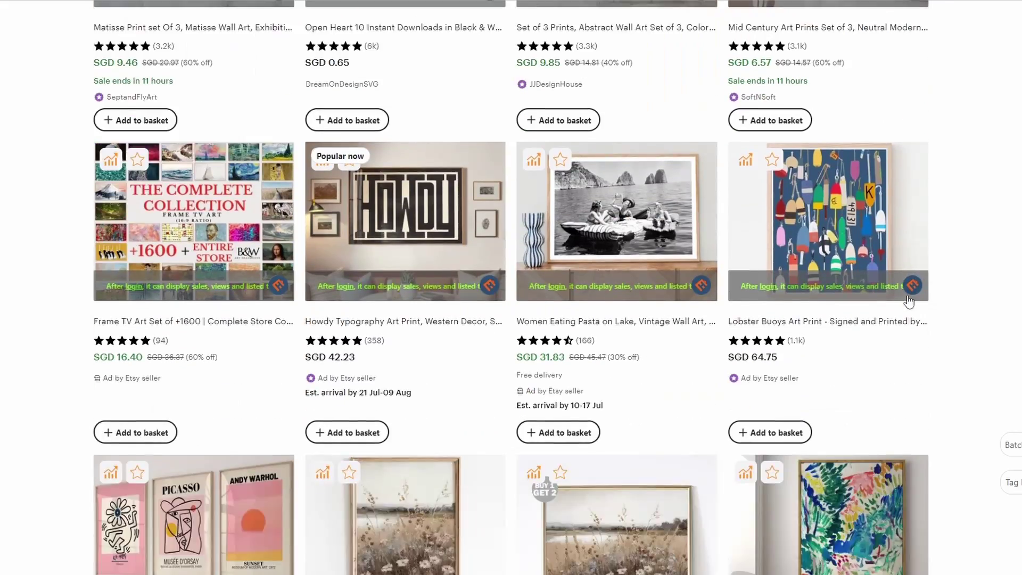
pyautogui.scroll(-6, 909, 302)
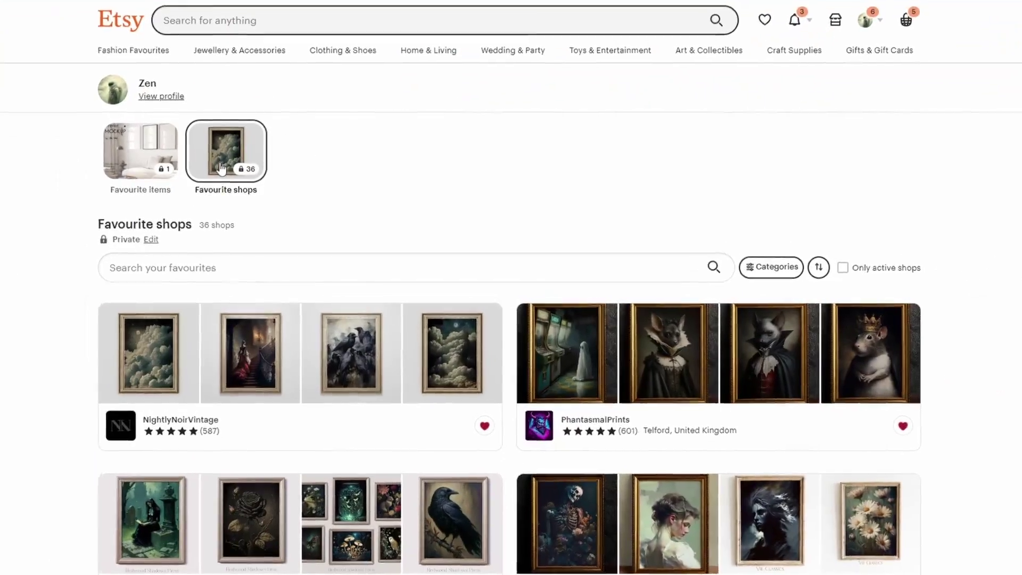
# Step: Scroll down the Etsy home page's personalised gothic and ghost art recommendations
pyautogui.scroll(-2, 220, 181)
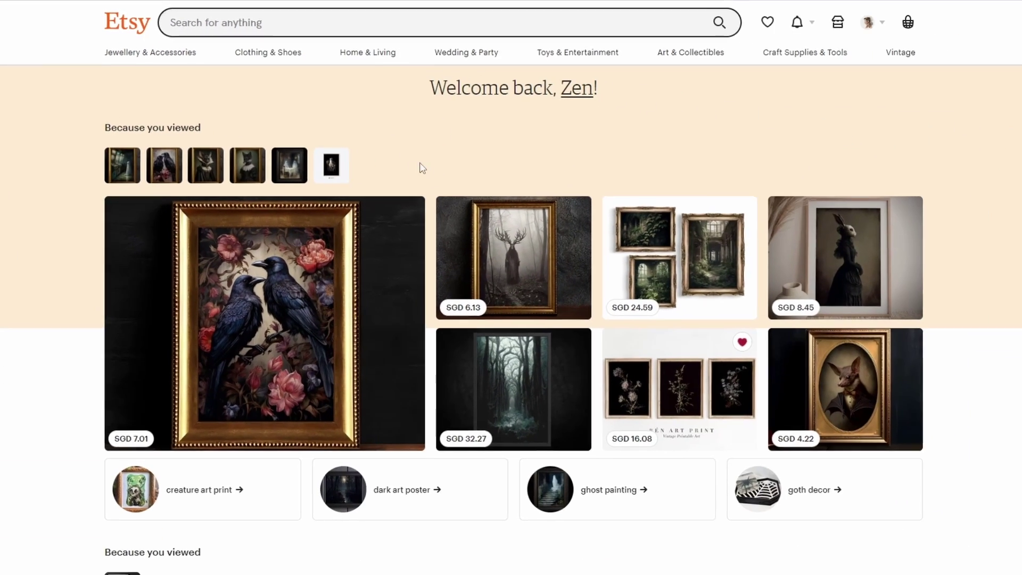
pyautogui.scroll(-1, 925, 197)
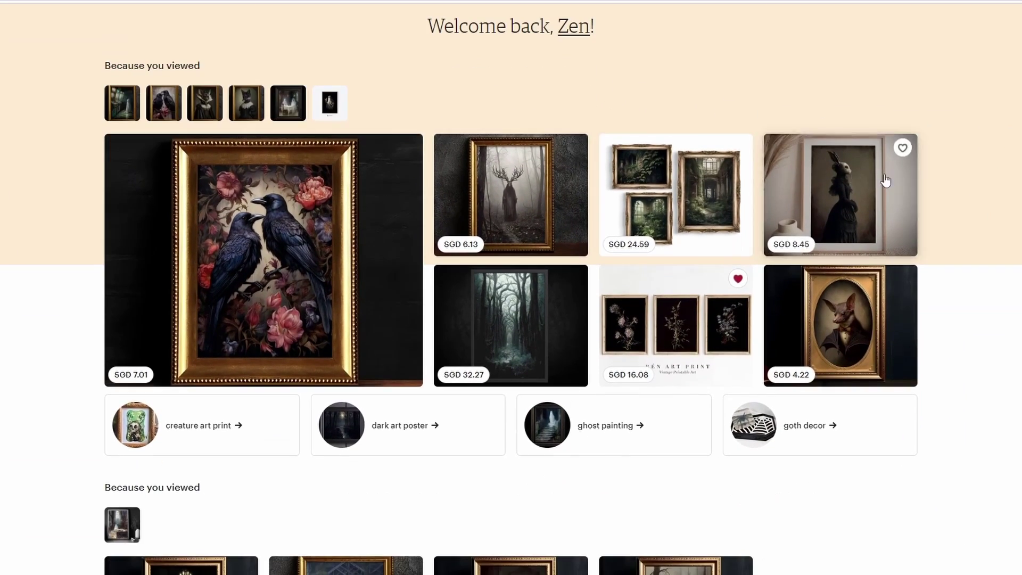
pyautogui.scroll(-12, 852, 313)
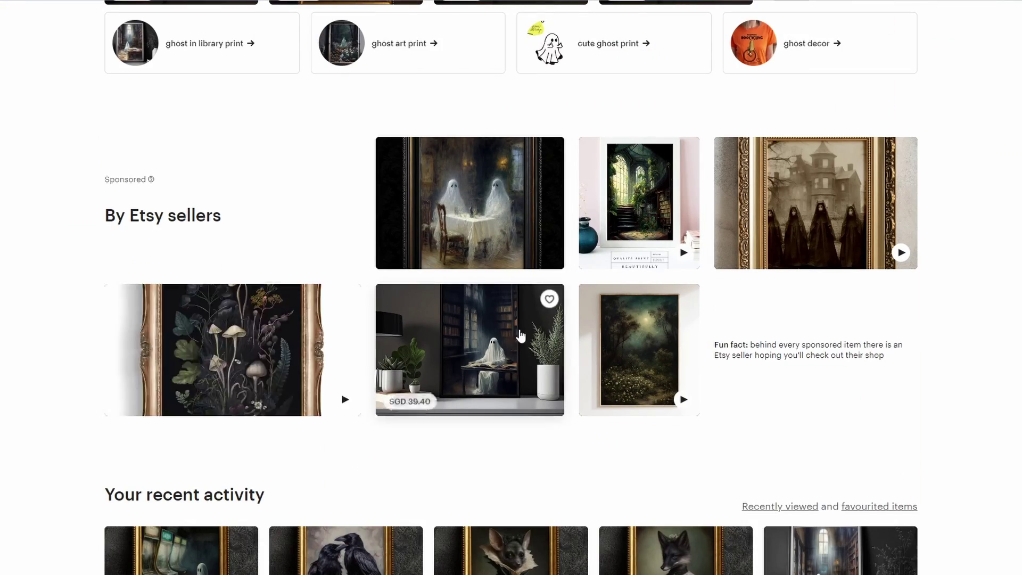
pyautogui.scroll(-4, 643, 339)
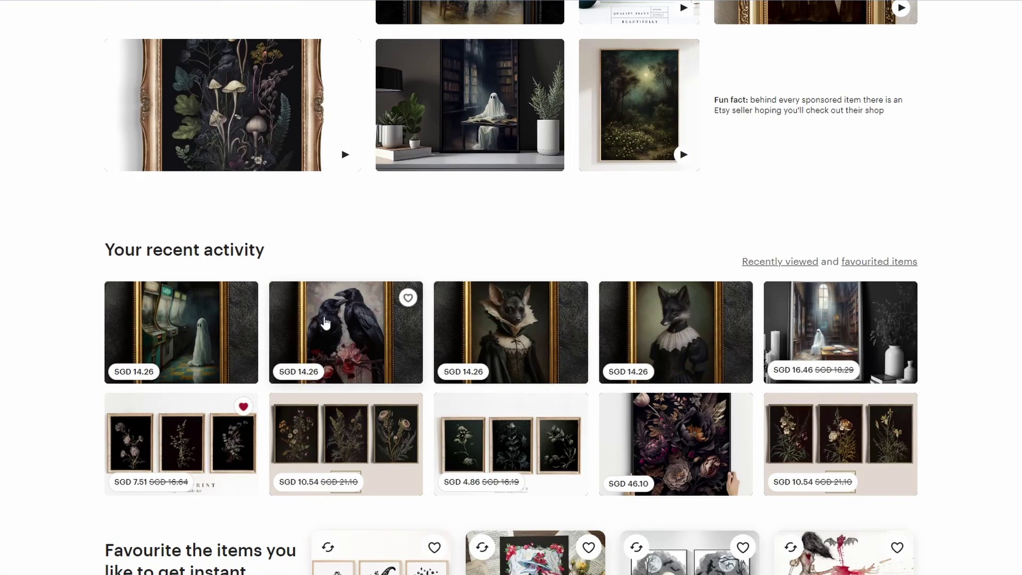
pyautogui.scroll(-9, 852, 330)
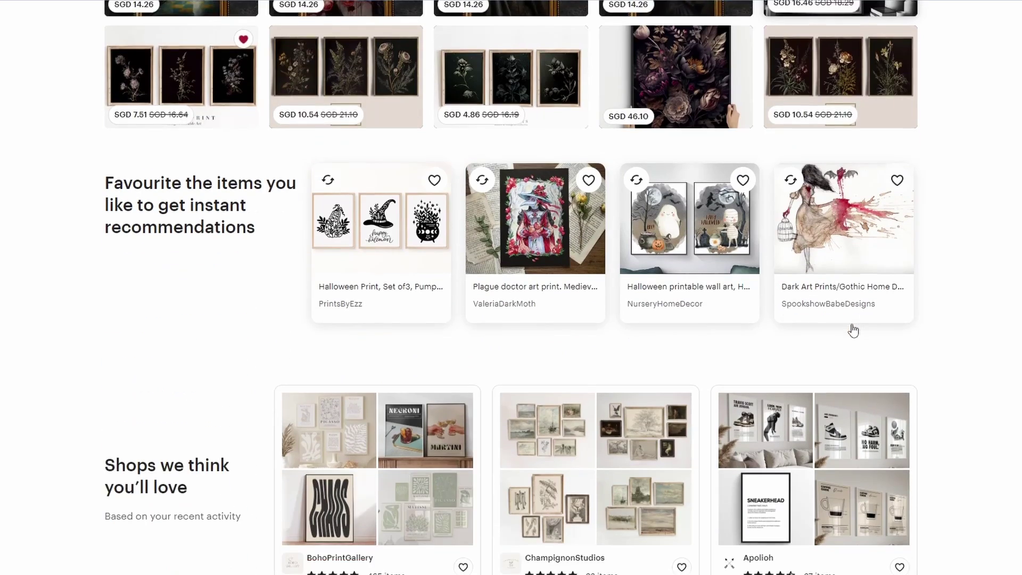
pyautogui.scroll(-1, 854, 330)
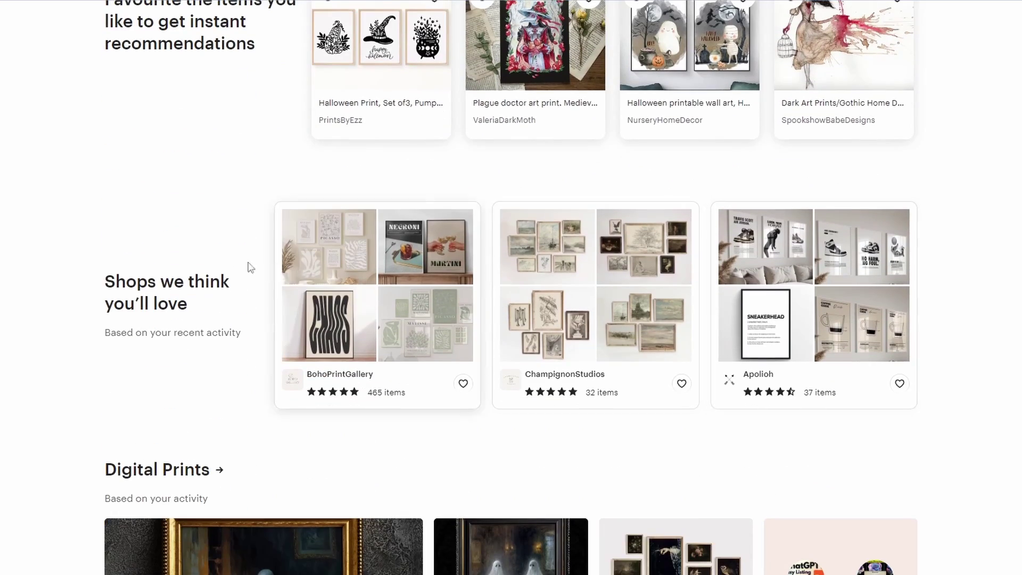
pyautogui.scroll(-5, 249, 251)
pyautogui.scroll(-8, 248, 248)
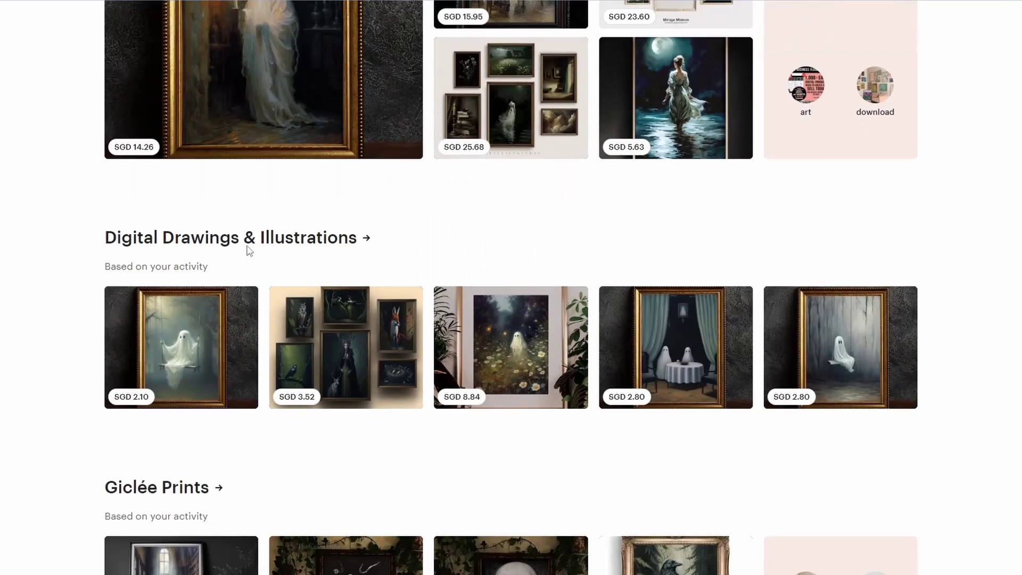
pyautogui.scroll(-8, 250, 251)
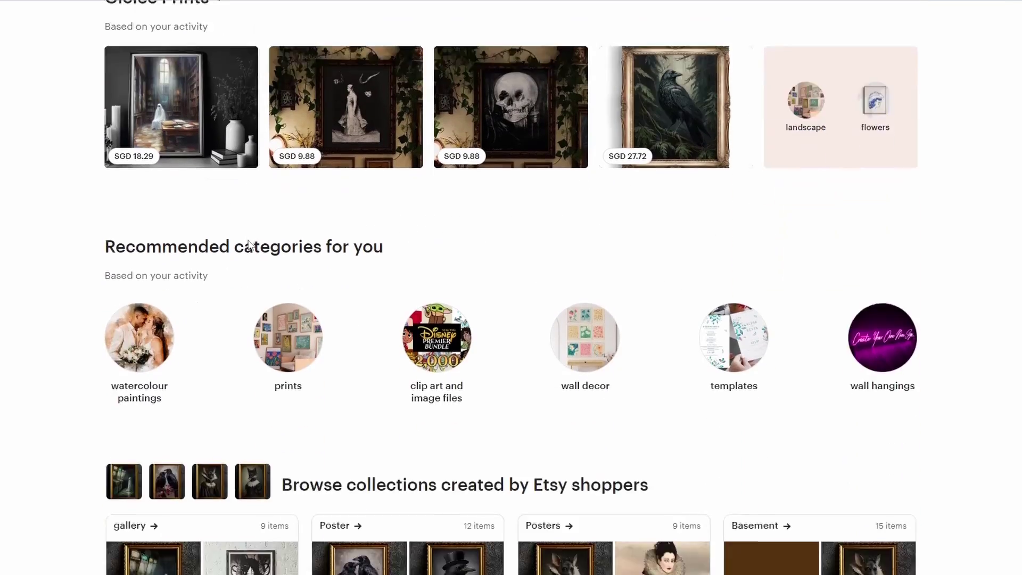
pyautogui.scroll(-2, 250, 245)
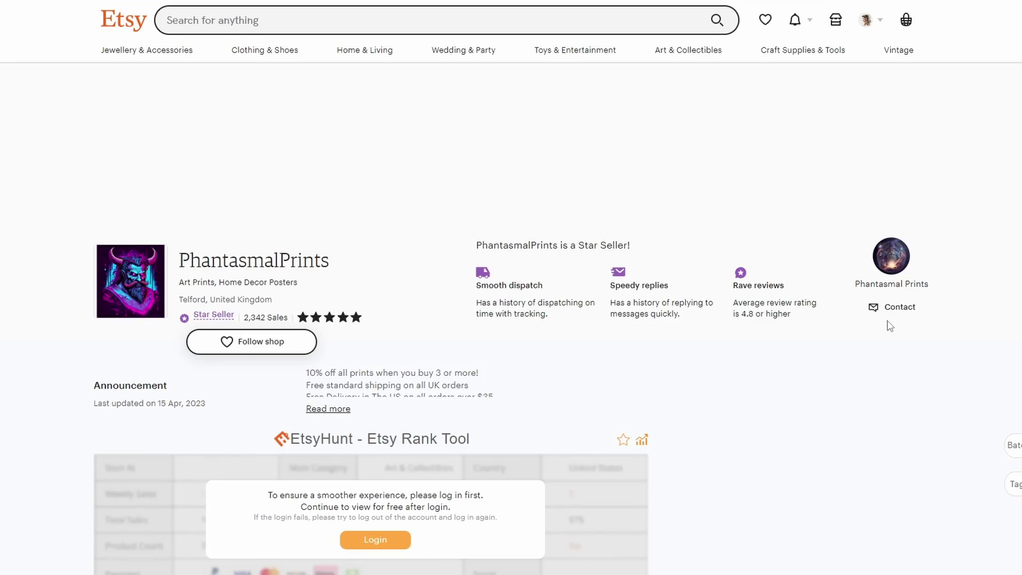
# Step: Scroll the ghost arcade poster listing and open its size dropdown to see available sizes
pyautogui.scroll(-17, 881, 325)
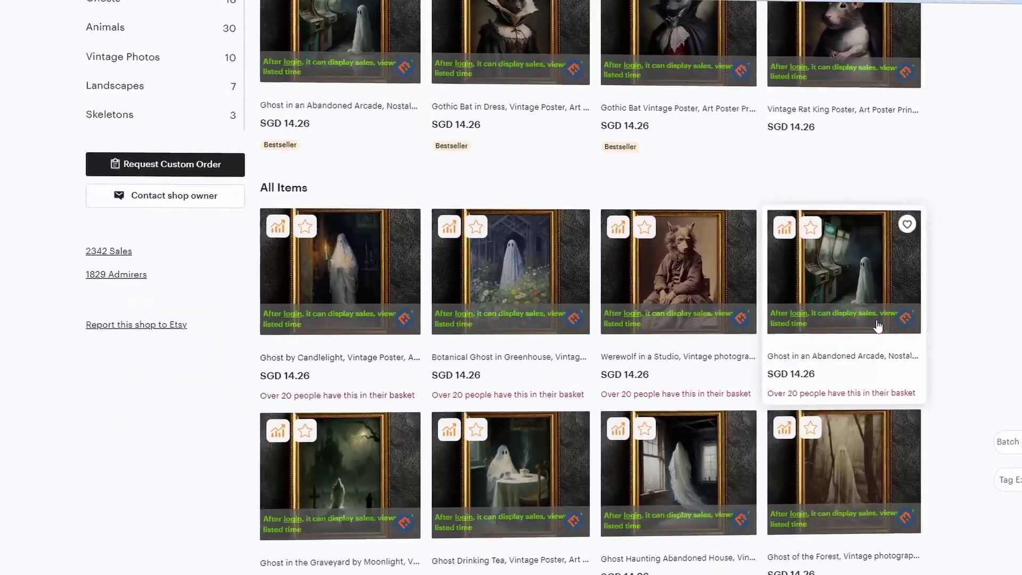
pyautogui.scroll(-15, 876, 326)
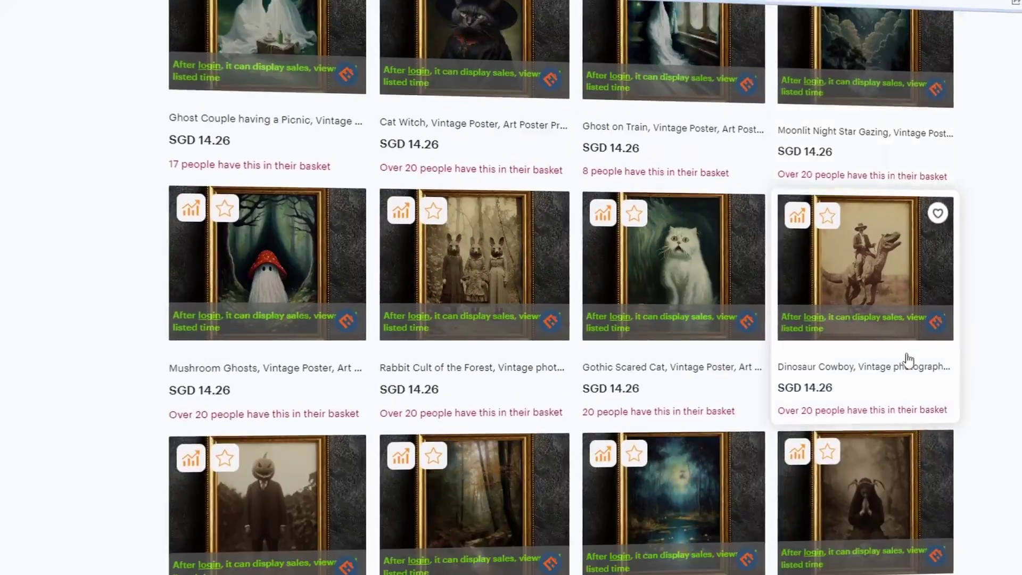
pyautogui.scroll(-8, 906, 347)
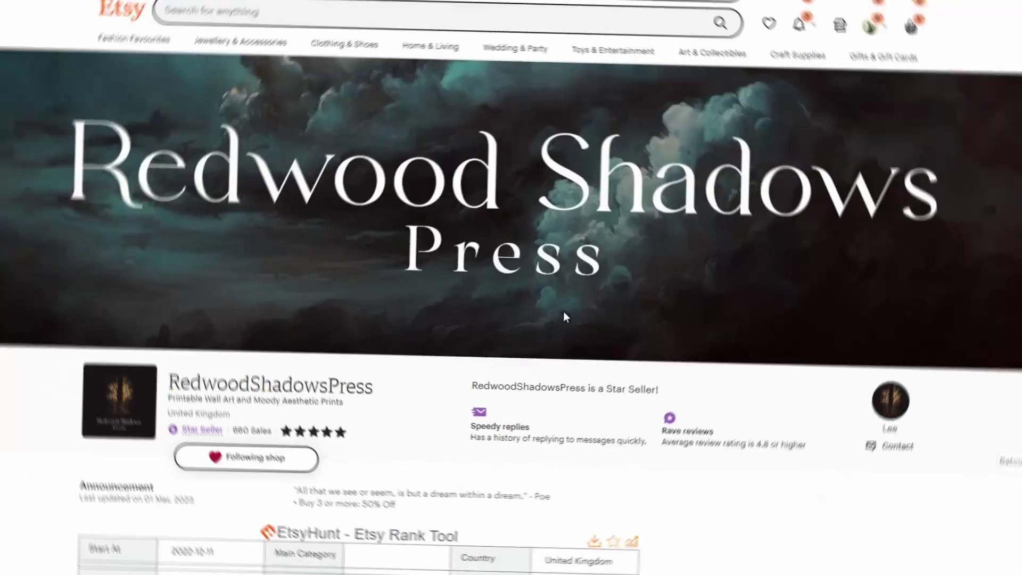
pyautogui.scroll(-9, 566, 314)
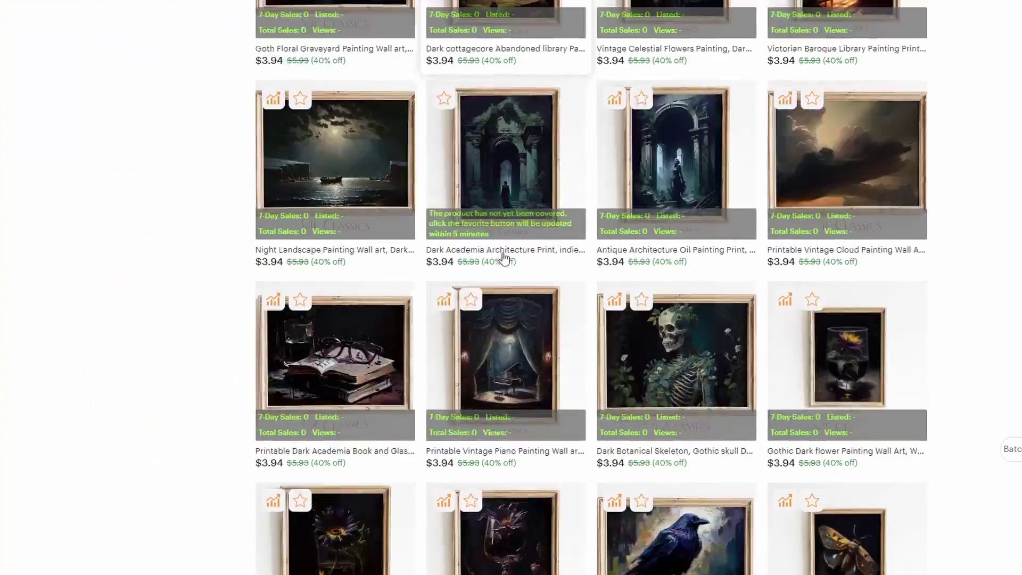
pyautogui.scroll(-10, 505, 258)
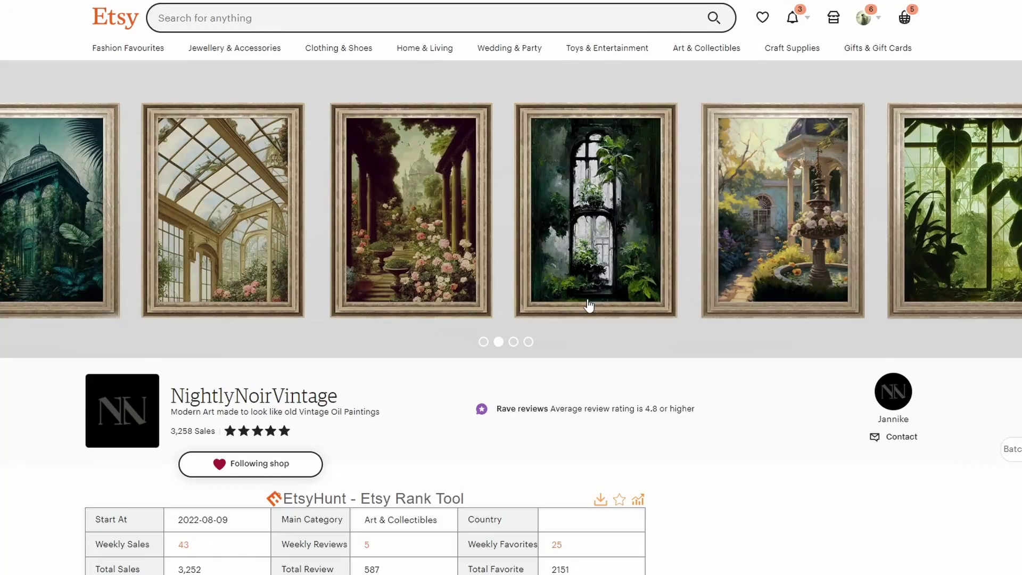
pyautogui.scroll(-5, 589, 306)
pyautogui.scroll(-10, 671, 327)
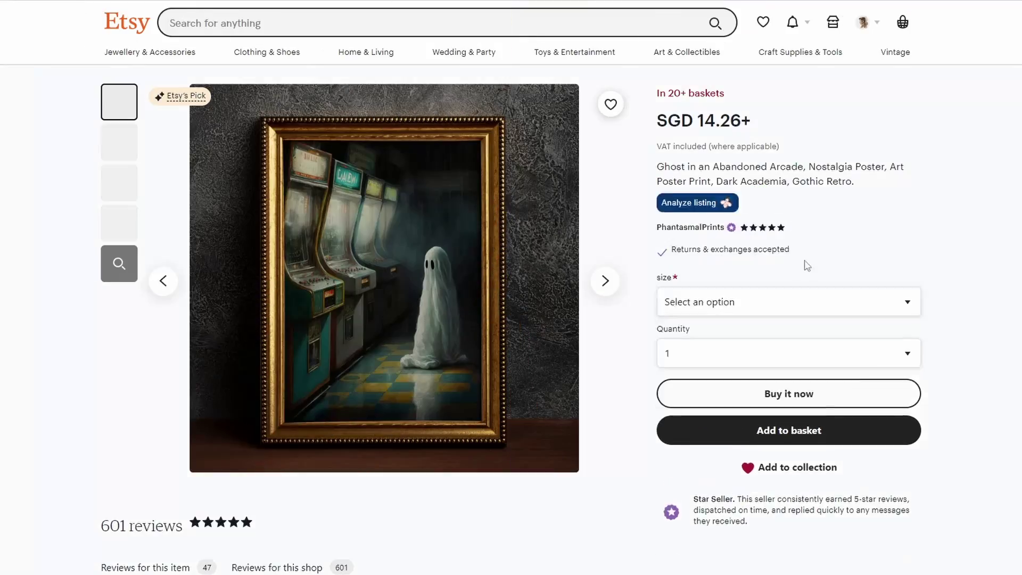
pyautogui.click(806, 313)
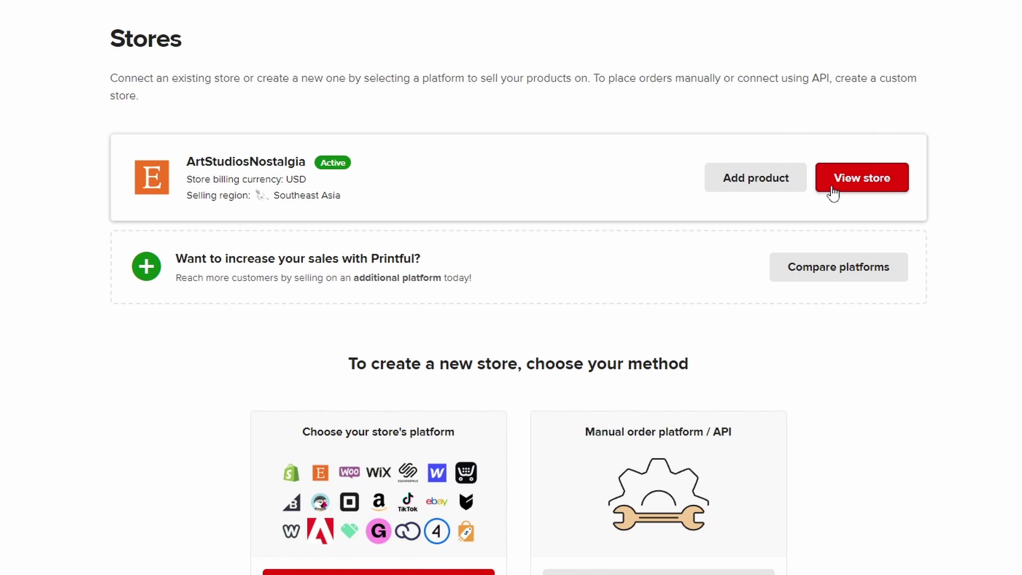
# Step: Open the connected store's product list and edit a spooky ghost poster's variants
pyautogui.click(819, 205)
pyautogui.scroll(-3, 714, 227)
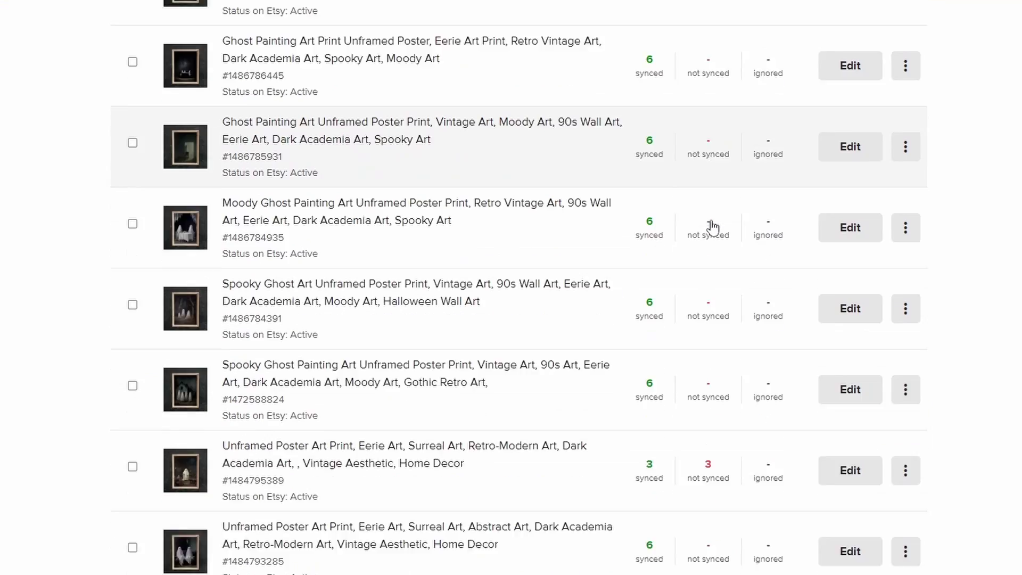
pyautogui.scroll(-1, 713, 227)
pyautogui.click(849, 283)
pyautogui.scroll(-2, 806, 263)
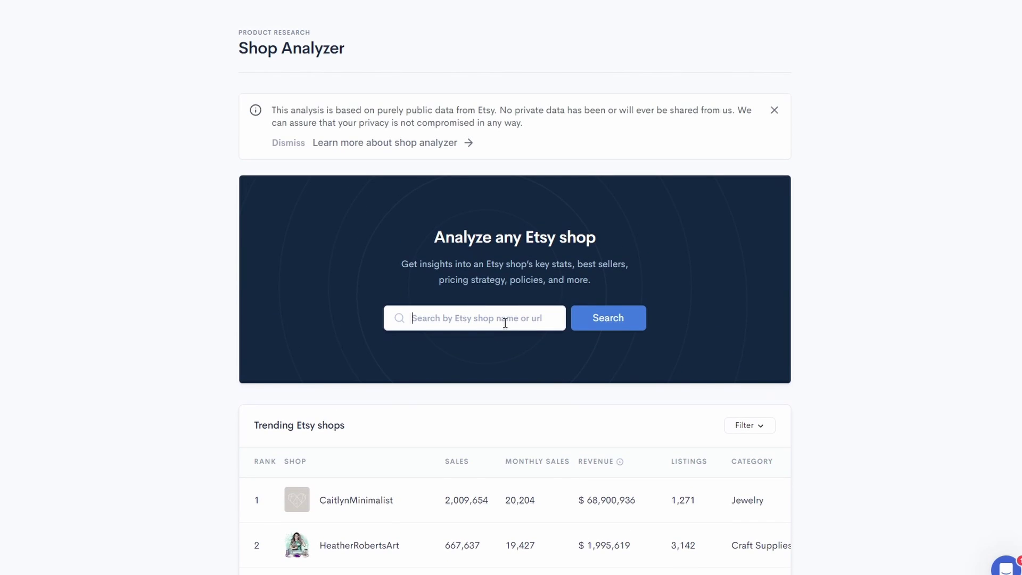
# Step: Paste the Etsy shop URL into Shop Analyzer, search, and scroll its Shop Listings table
pyautogui.hotkey('ctrl', 'v')
pyautogui.click(582, 335)
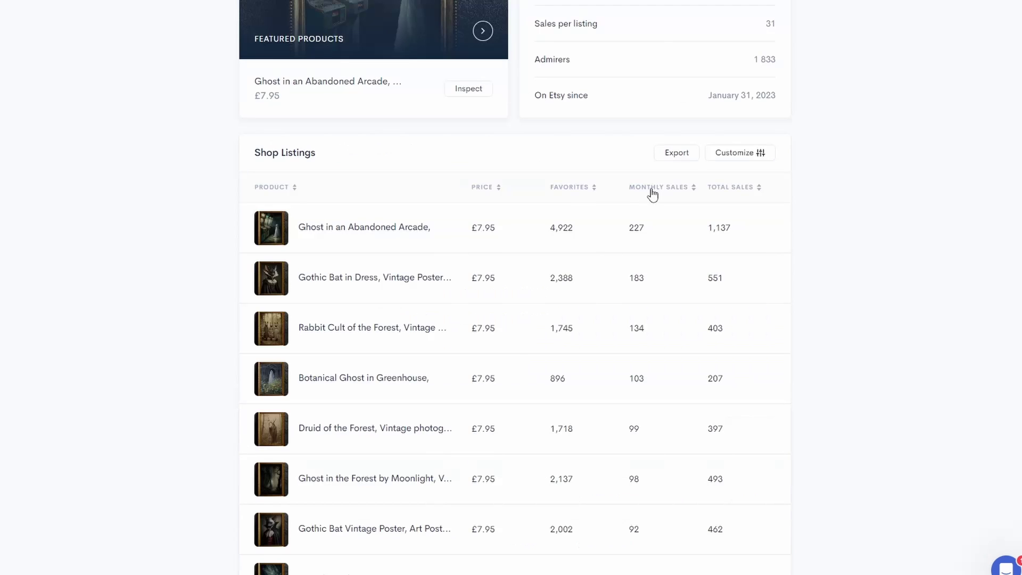
pyautogui.scroll(-3, 652, 193)
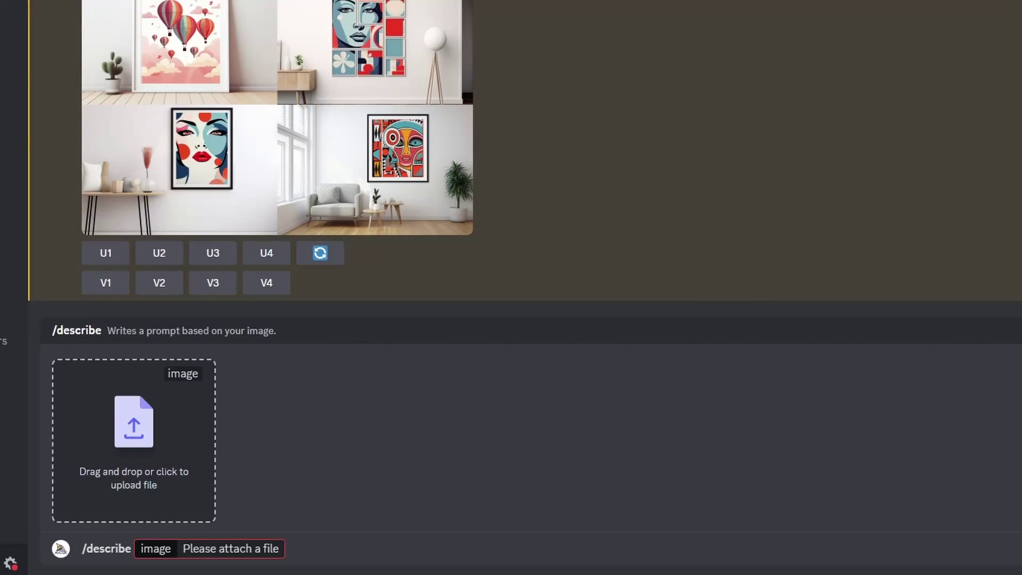
# Step: Drop the snipped ghost arcade image into /describe and scroll through the Midjourney Bot's generations
pyautogui.moveTo(702, 399); pyautogui.dragTo(146, 436)
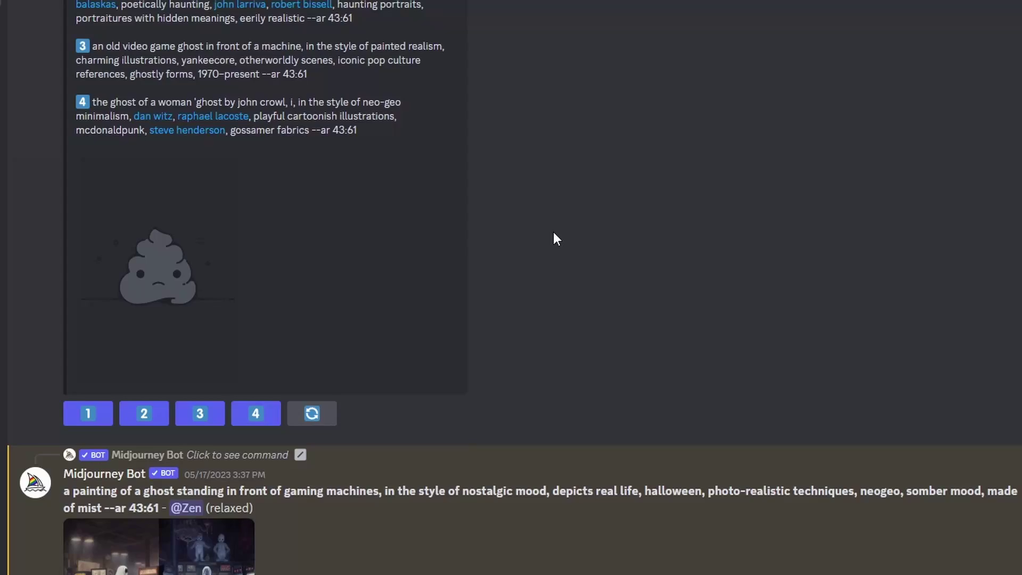
pyautogui.scroll(-5, 554, 231)
pyautogui.scroll(-10, 792, 208)
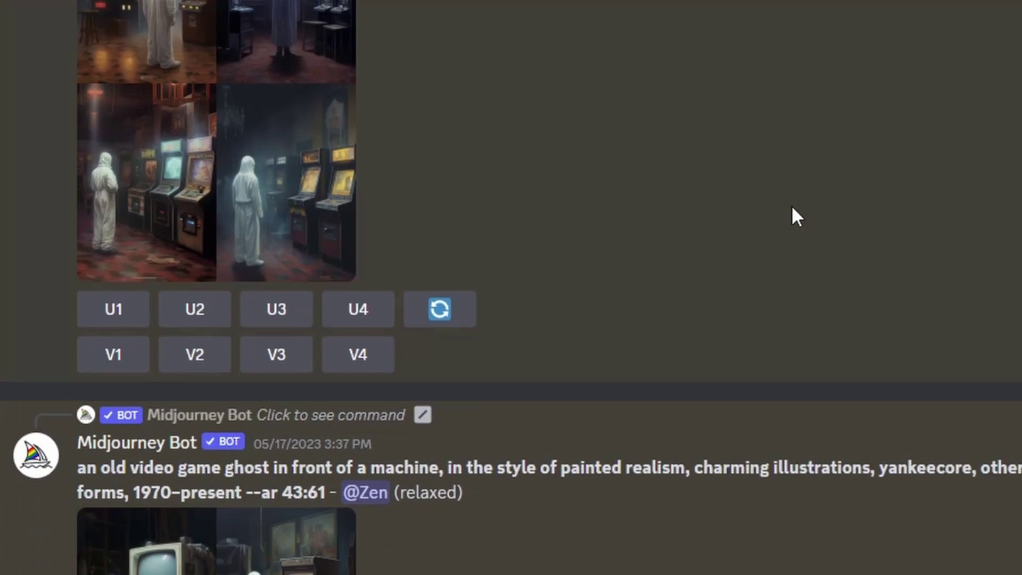
pyautogui.scroll(-10, 792, 208)
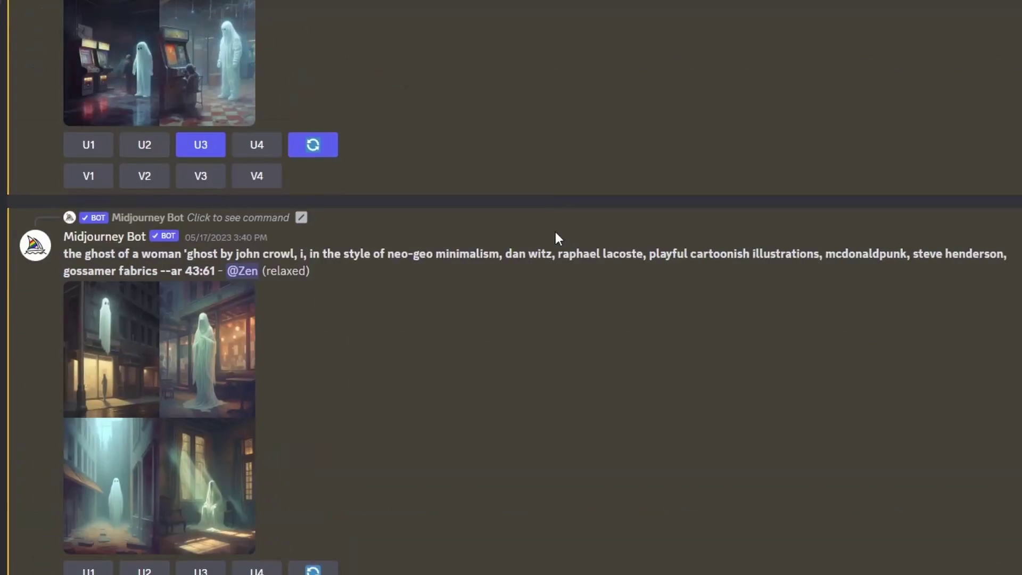
pyautogui.scroll(-15, 554, 237)
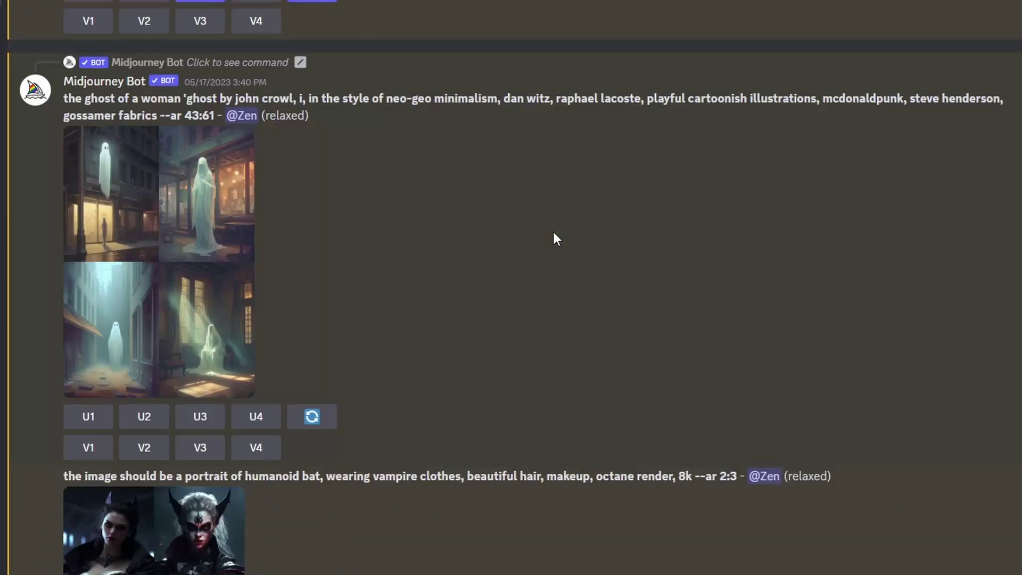
pyautogui.scroll(-20, 555, 233)
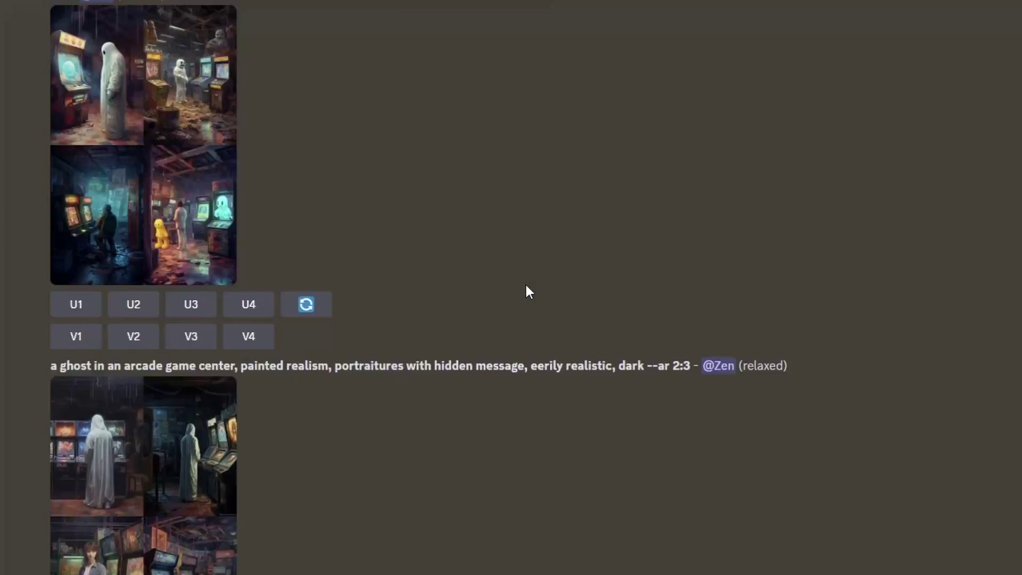
pyautogui.scroll(-15, 525, 286)
pyautogui.scroll(-15, 525, 286)
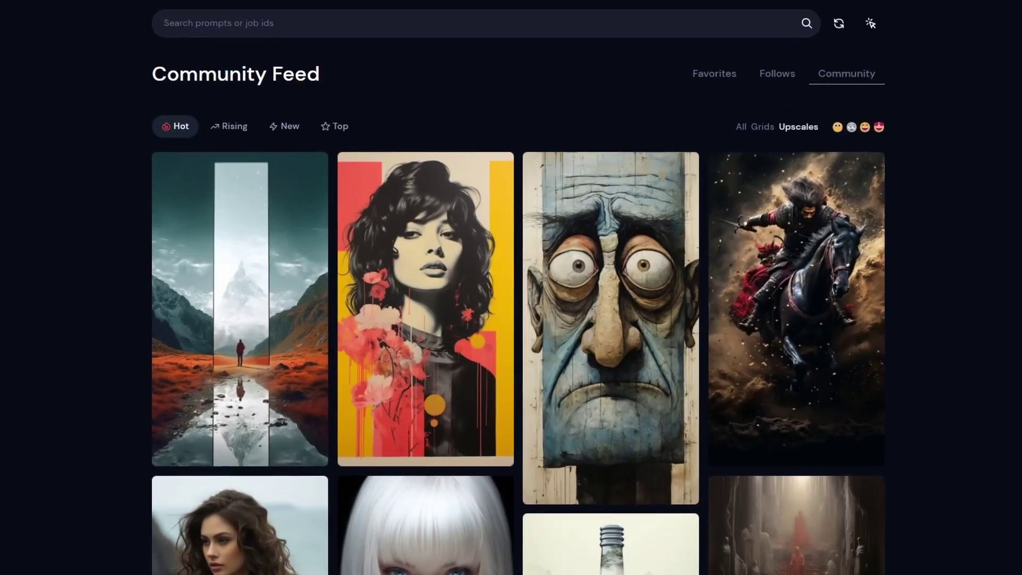
pyautogui.scroll(-10, 511, 288)
# Step: Scroll down through the hot images on Midjourney's Community Feed
pyautogui.scroll(-15, 511, 288)
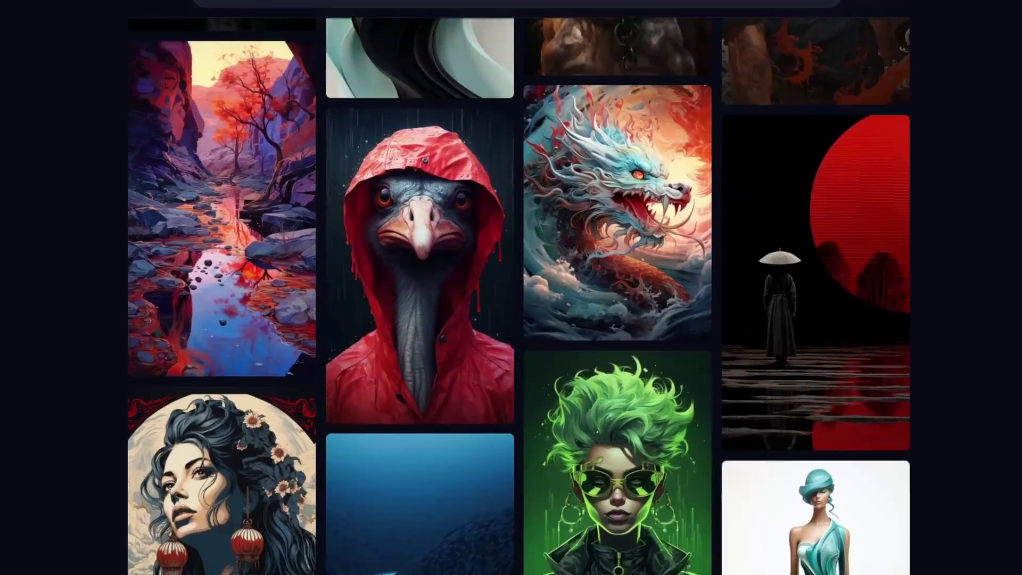
pyautogui.scroll(-15, 511, 288)
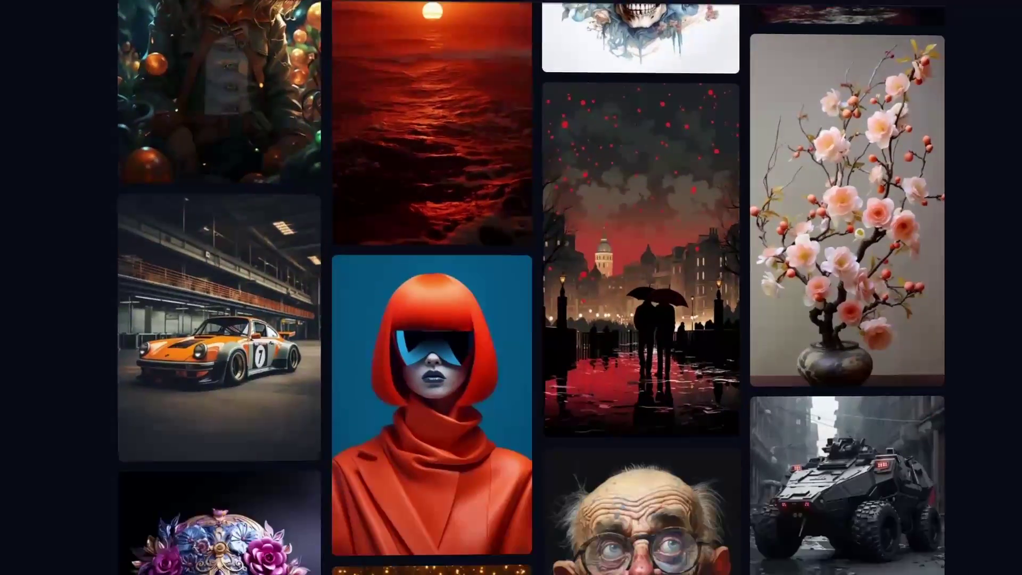
pyautogui.scroll(-15, 512, 288)
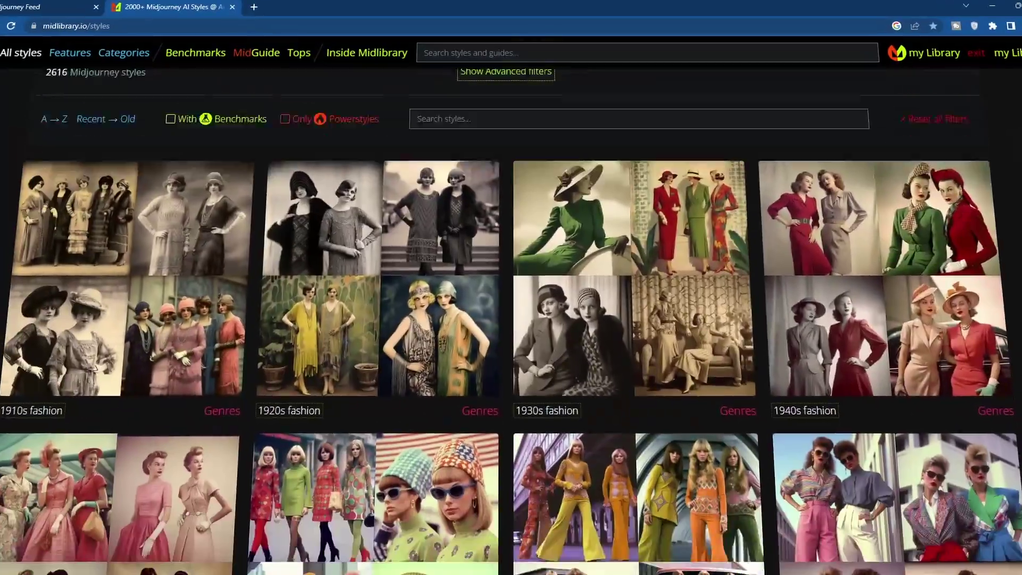
pyautogui.scroll(-16, 512, 288)
# Step: Scroll the Midlibrary All styles page past fashion eras, artists, genres and techniques
pyautogui.scroll(-20, 511, 287)
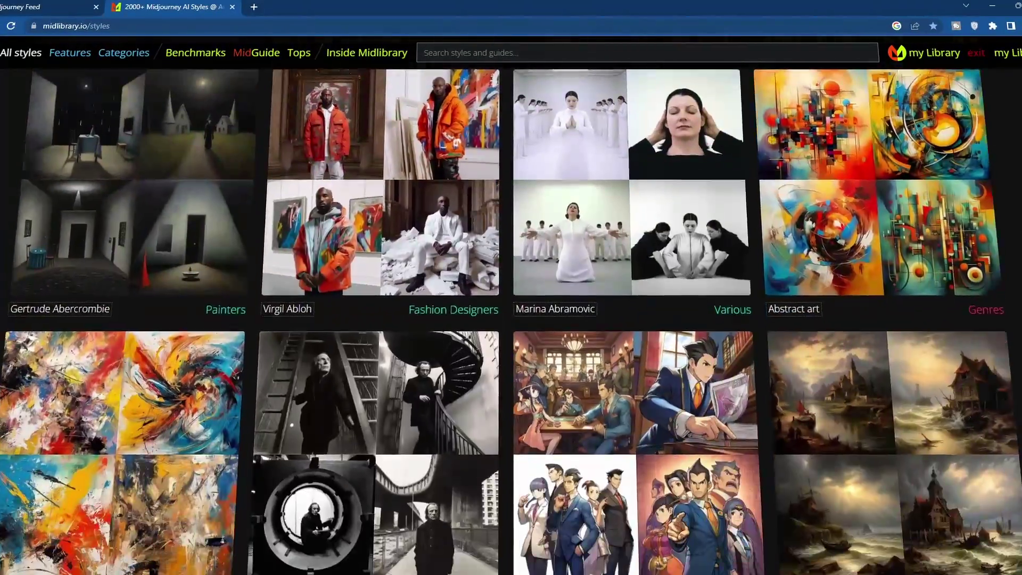
pyautogui.scroll(-15, 511, 287)
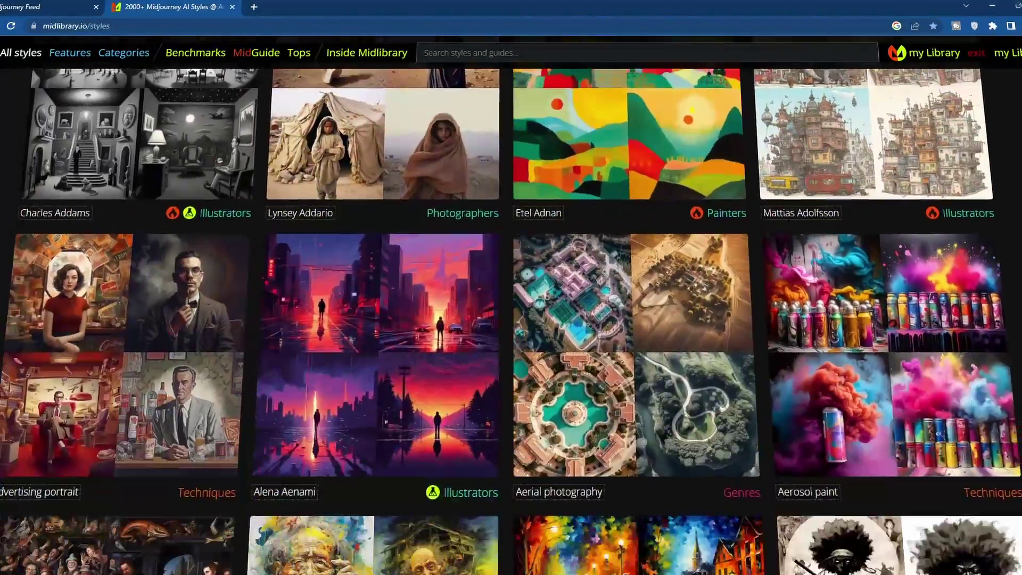
pyautogui.scroll(-11, 512, 287)
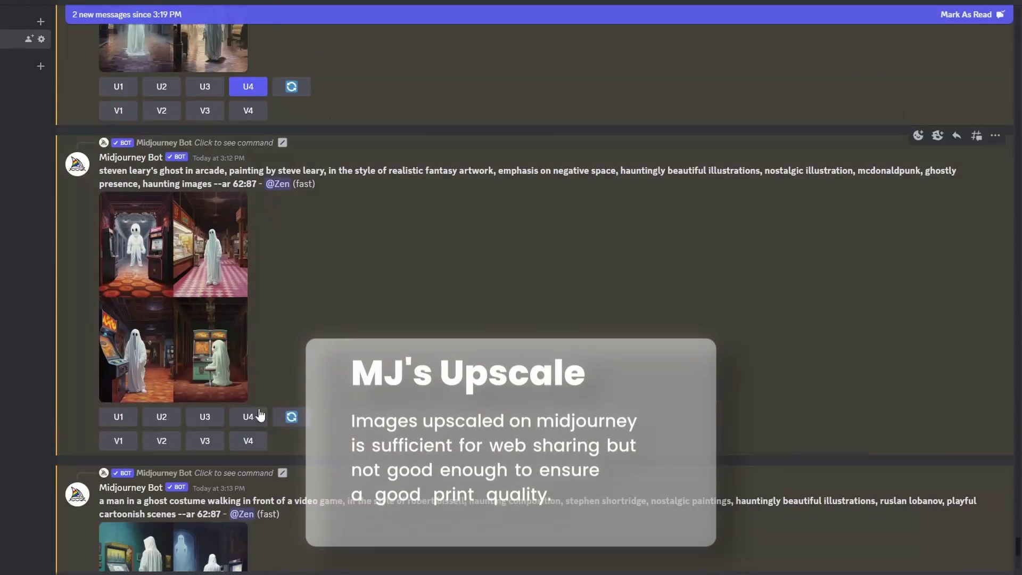
pyautogui.scroll(-4, 267, 377)
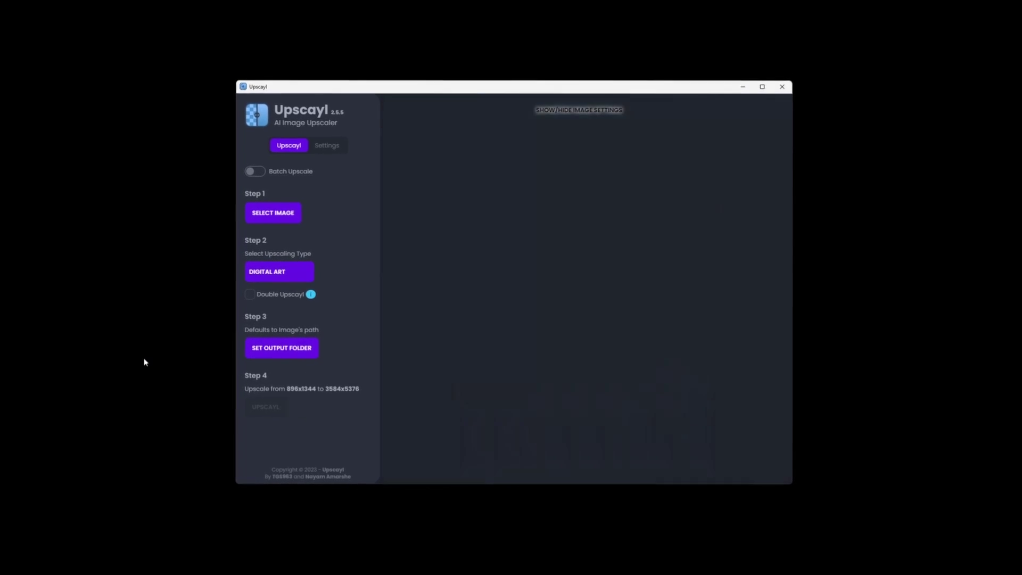
# Step: Drag the before/after slider to compare the 3584x5376 upscaled ghost with the 896x1344 original
pyautogui.moveTo(581, 296); pyautogui.dragTo(466, 293)
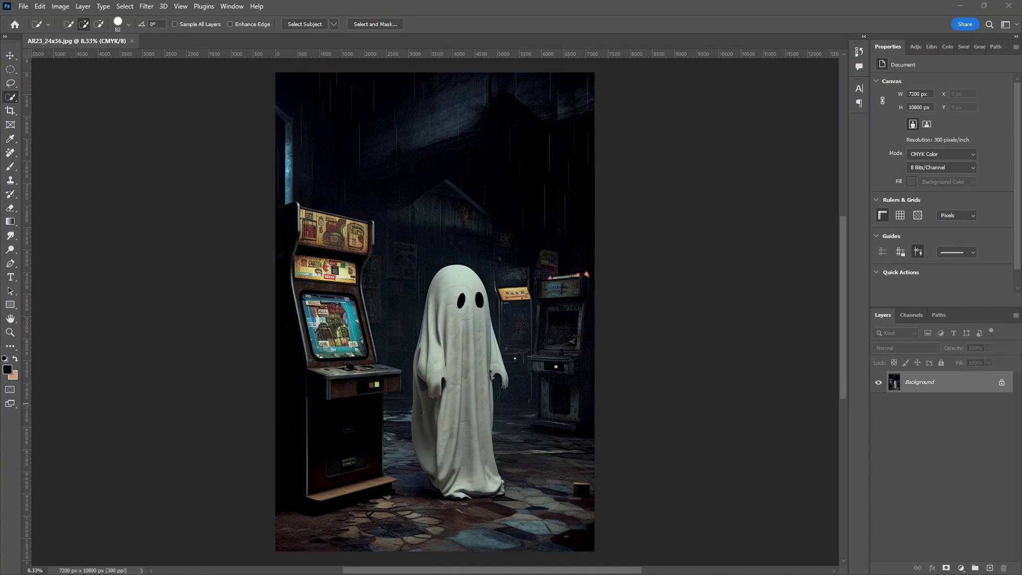
# Step: Maximize the Photopea window, then open boo.png as a new Photoshop document beside the poster
pyautogui.hotkey('alt', 'Tab')
pyautogui.moveTo(526, 49); pyautogui.dragTo(464, 49)
pyautogui.doubleClick(464, 49)
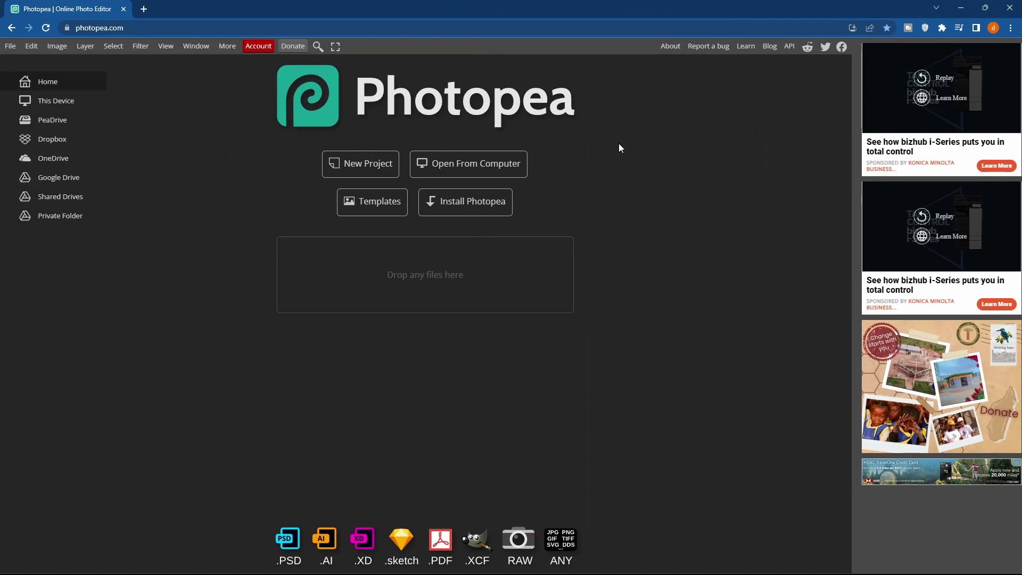
pyautogui.hotkey('alt', 'Tab')
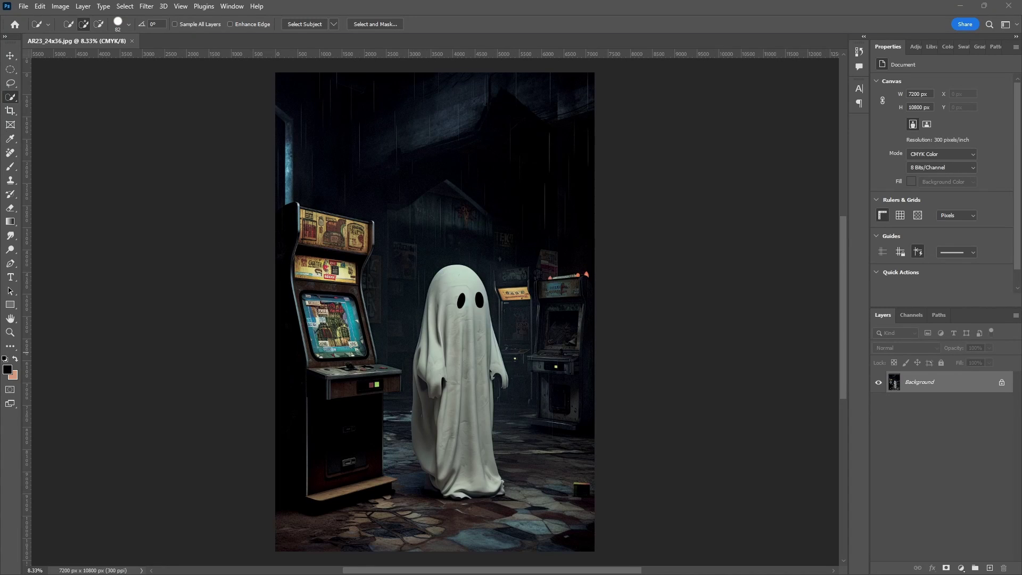
pyautogui.moveTo(860, 272); pyautogui.dragTo(276, 41)
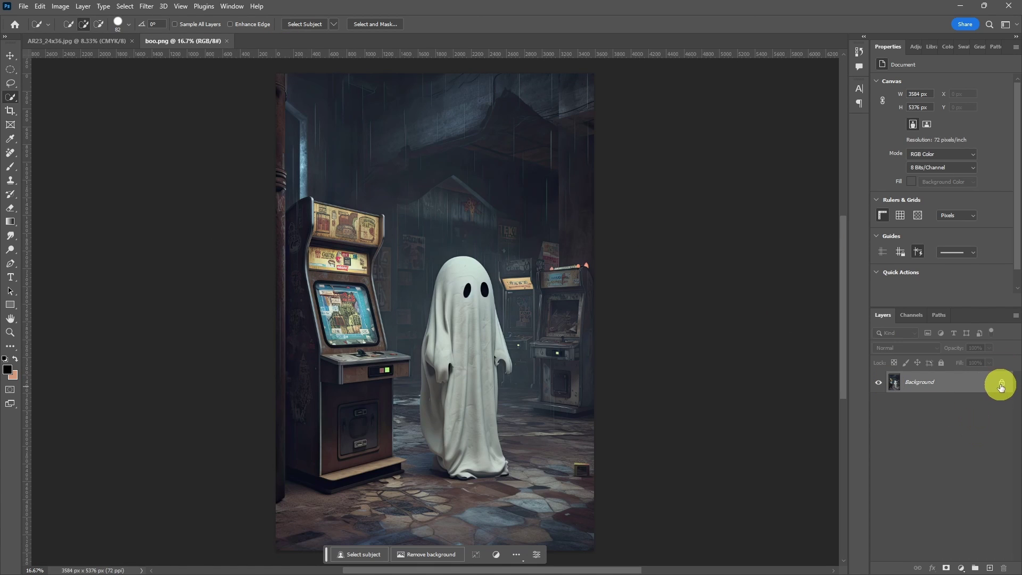
# Step: Unlock and duplicate the background layer, then mask the copy to just the ghost figure
pyautogui.click(1001, 387)
pyautogui.moveTo(999, 404); pyautogui.dragTo(992, 568)
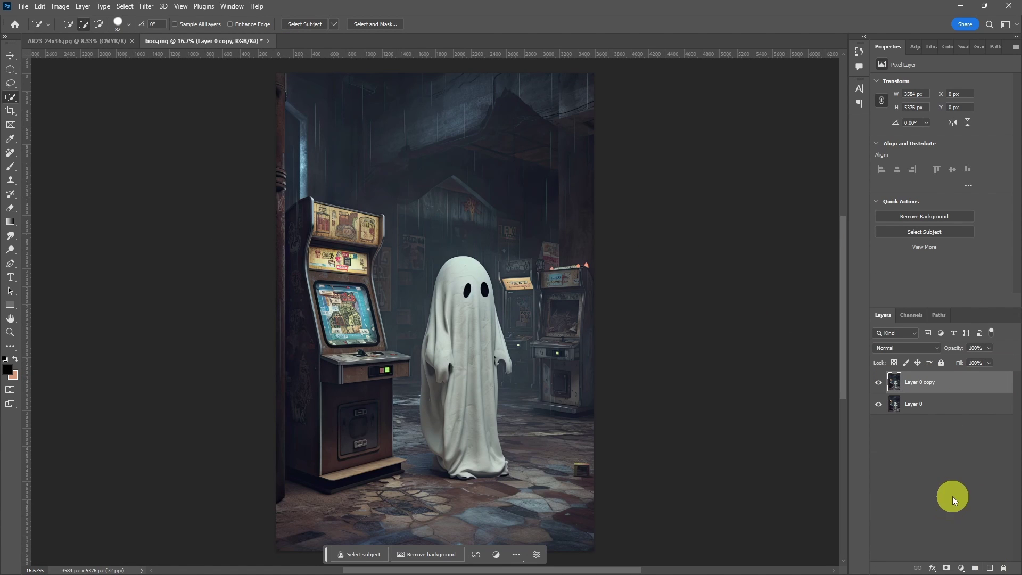
pyautogui.click(463, 281)
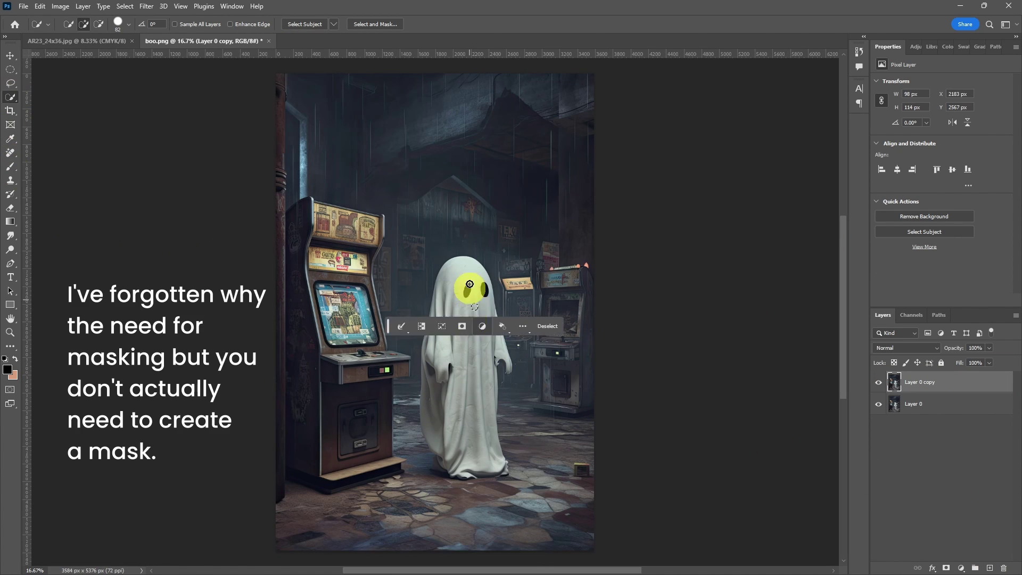
pyautogui.moveTo(463, 281); pyautogui.dragTo(464, 411)
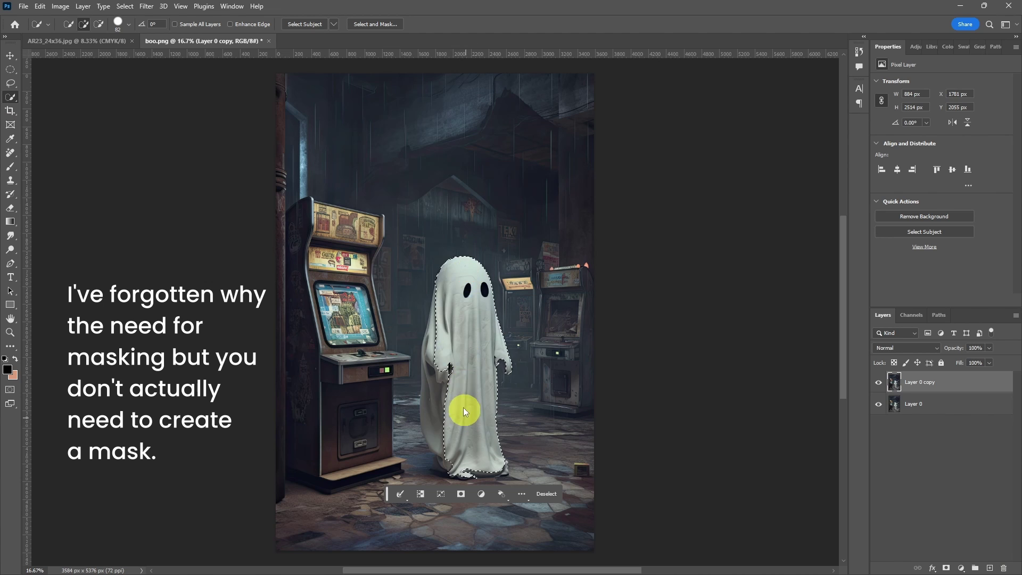
pyautogui.click(947, 568)
# Step: Add a Curves adjustment layer that darkens shadows and brightens highlights
pyautogui.click(962, 569)
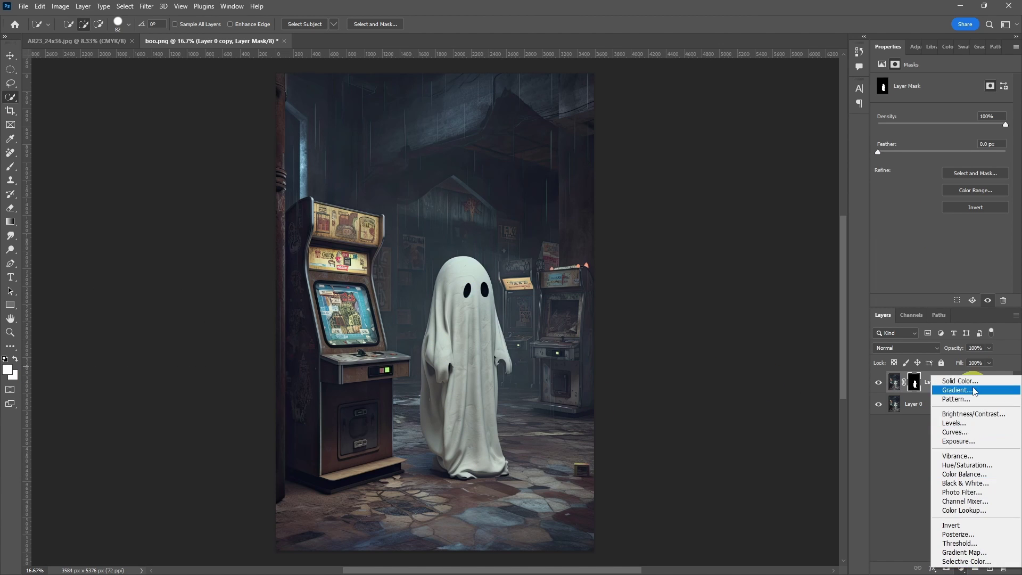
pyautogui.click(956, 432)
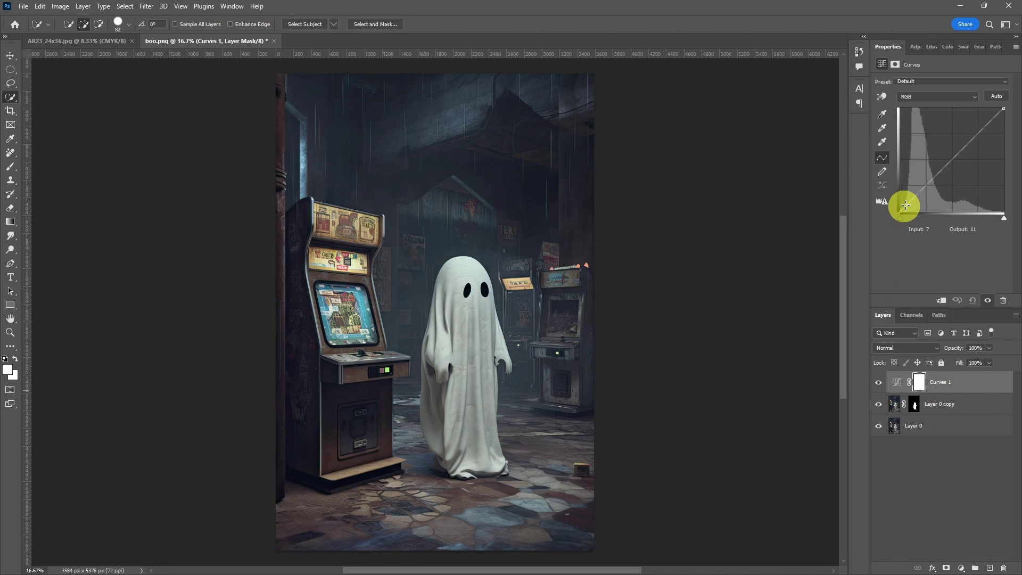
pyautogui.moveTo(923, 189); pyautogui.dragTo(926, 194)
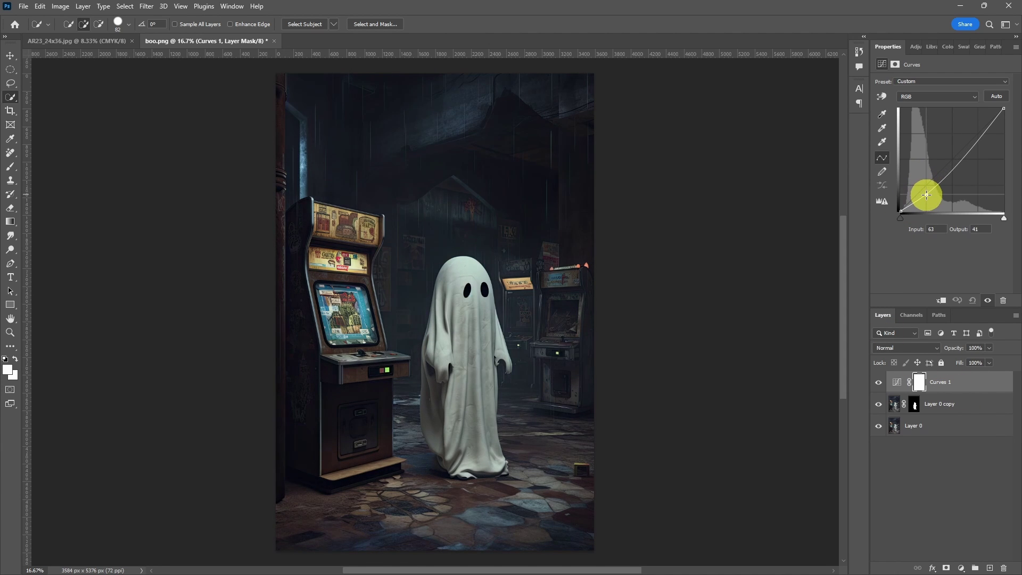
pyautogui.moveTo(980, 140); pyautogui.dragTo(969, 135)
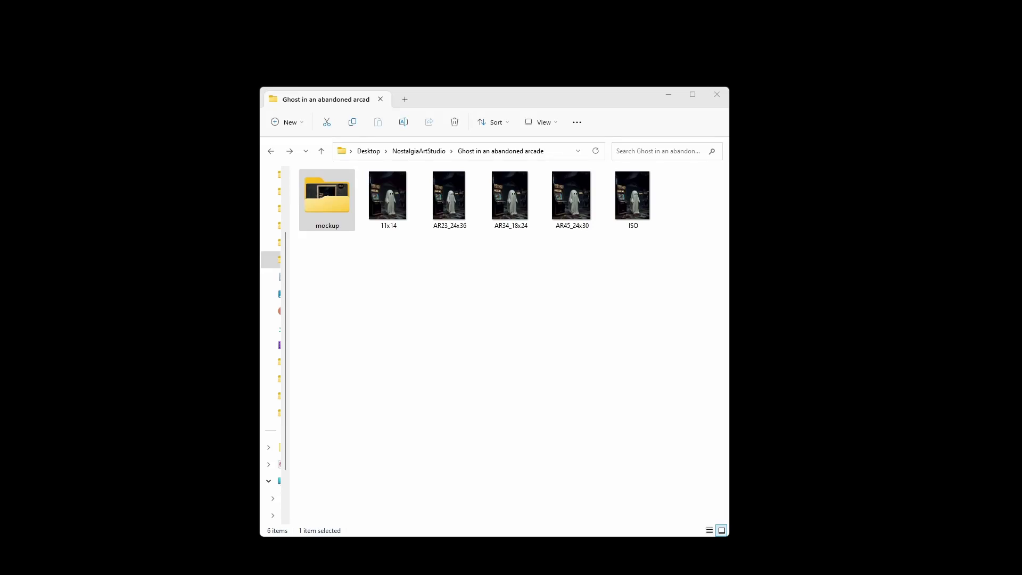
# Step: Open the mockup folder and enlarge its four poster mockups to large thumbnails
pyautogui.doubleClick(334, 216)
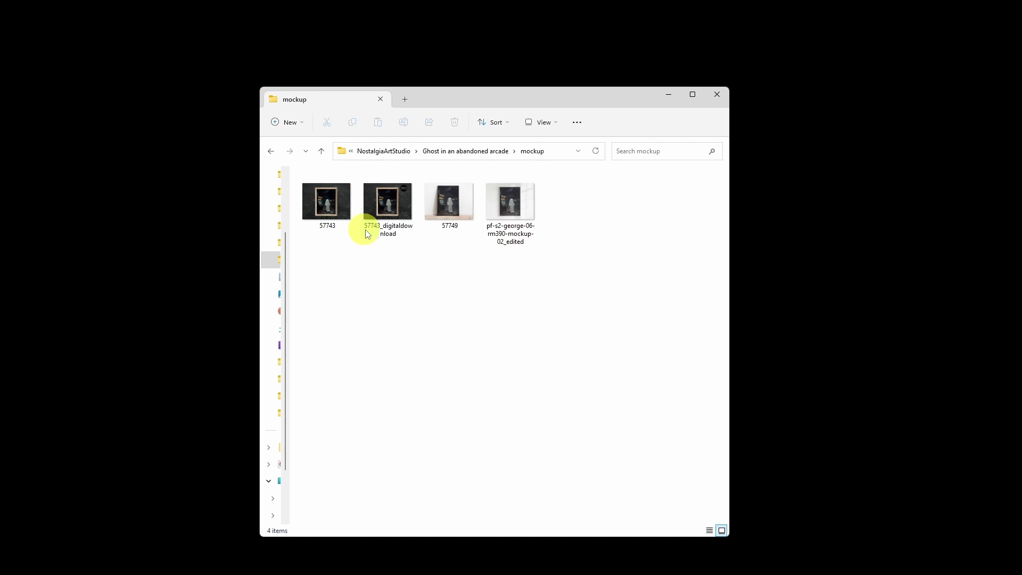
pyautogui.scroll(2, 446, 292)
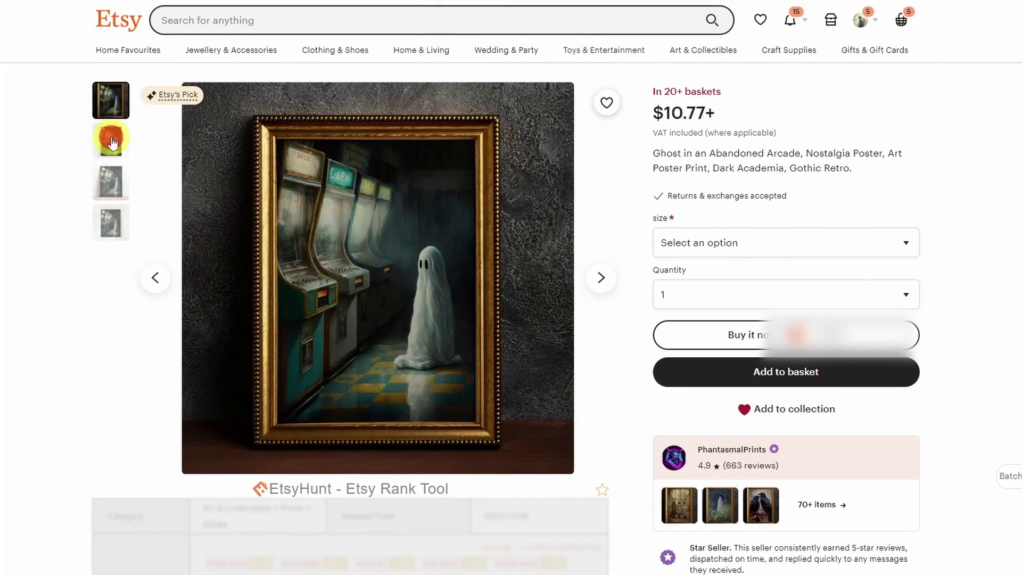
pyautogui.click(112, 140)
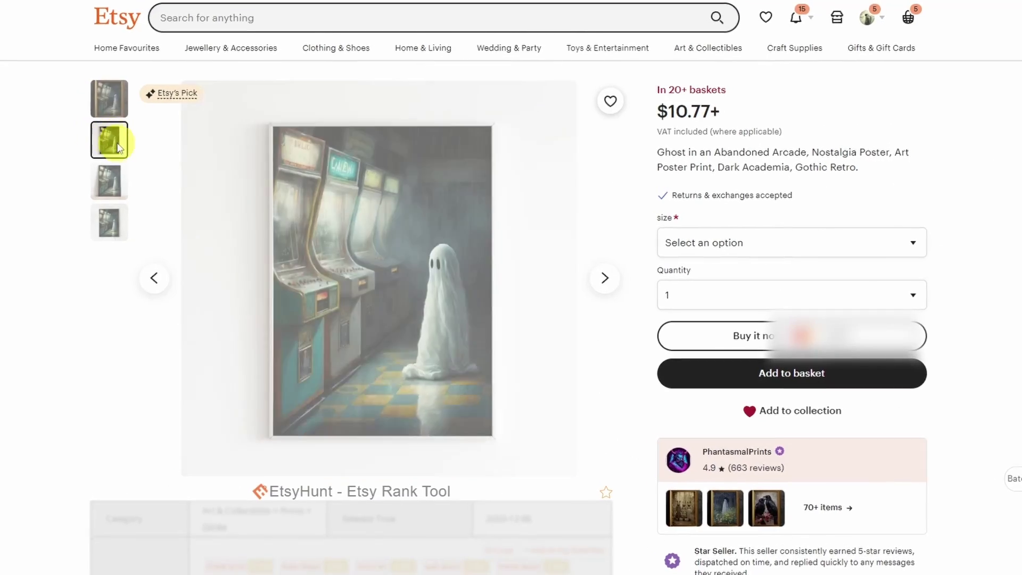
pyautogui.click(110, 181)
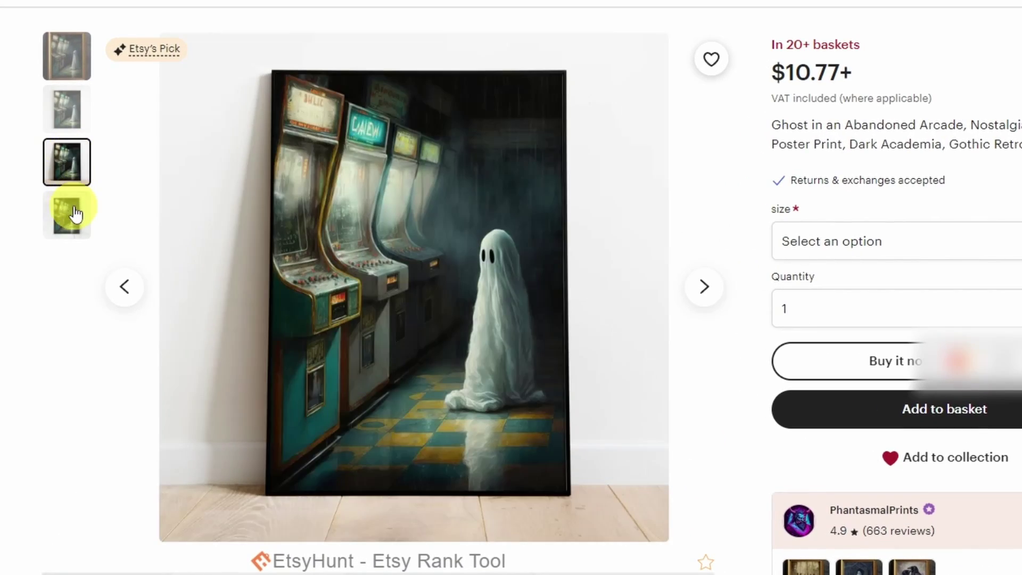
pyautogui.click(74, 213)
pyautogui.click(71, 166)
pyautogui.click(75, 109)
pyautogui.click(76, 65)
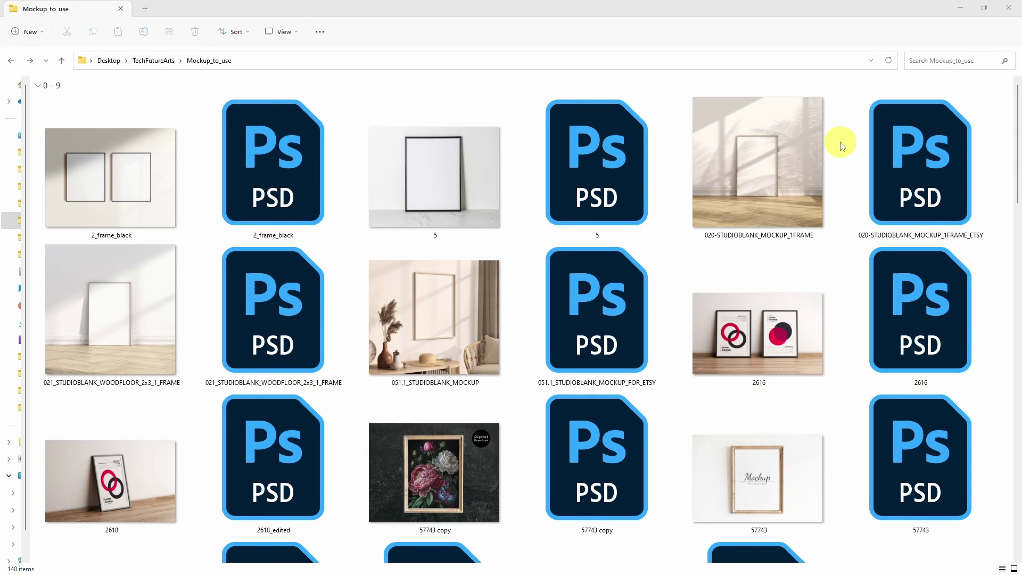
# Step: Open the 57743 copy.psd Digital Download mockup
pyautogui.scroll(-20, 842, 145)
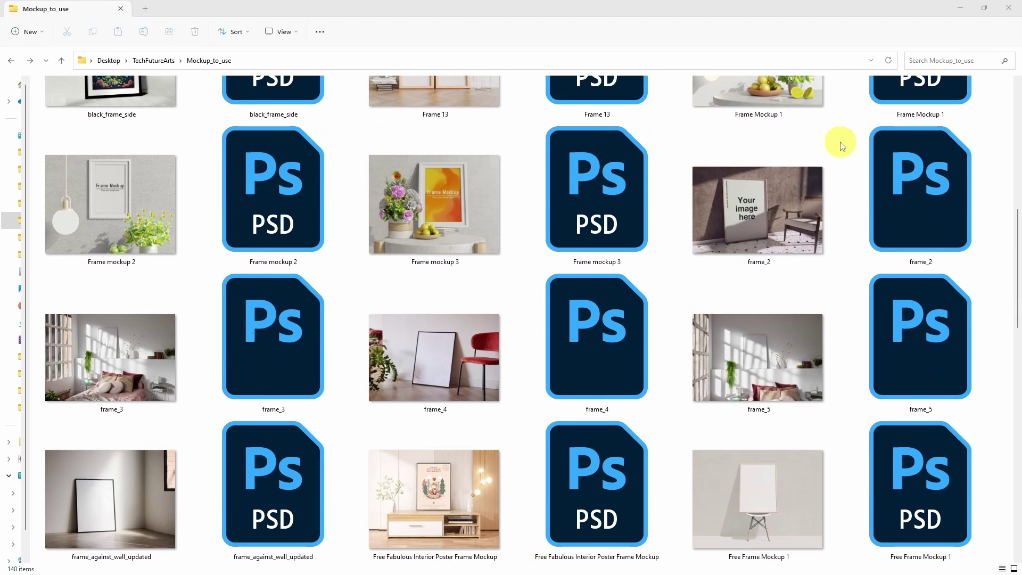
pyautogui.scroll(-10, 841, 145)
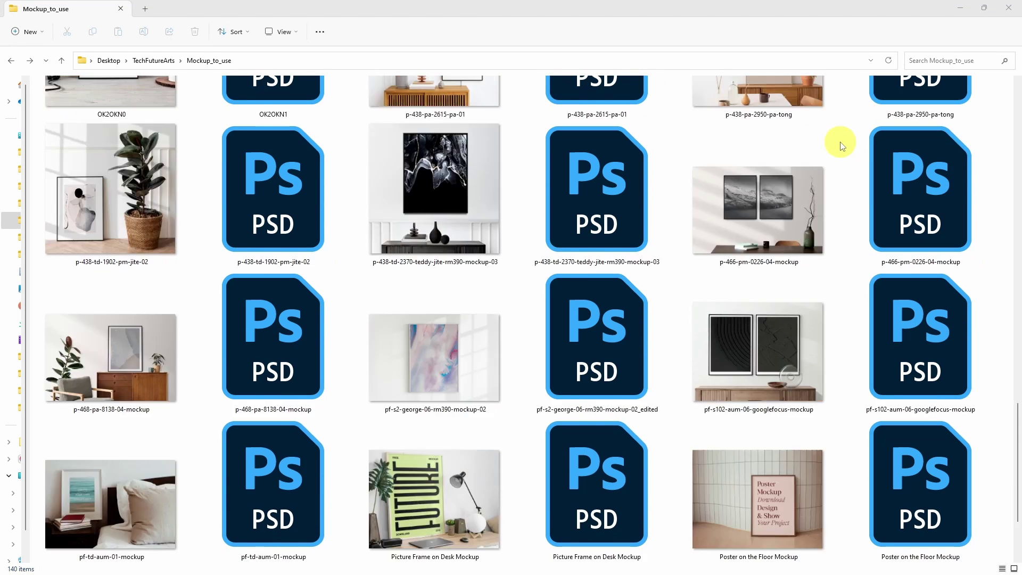
pyautogui.doubleClick(595, 192)
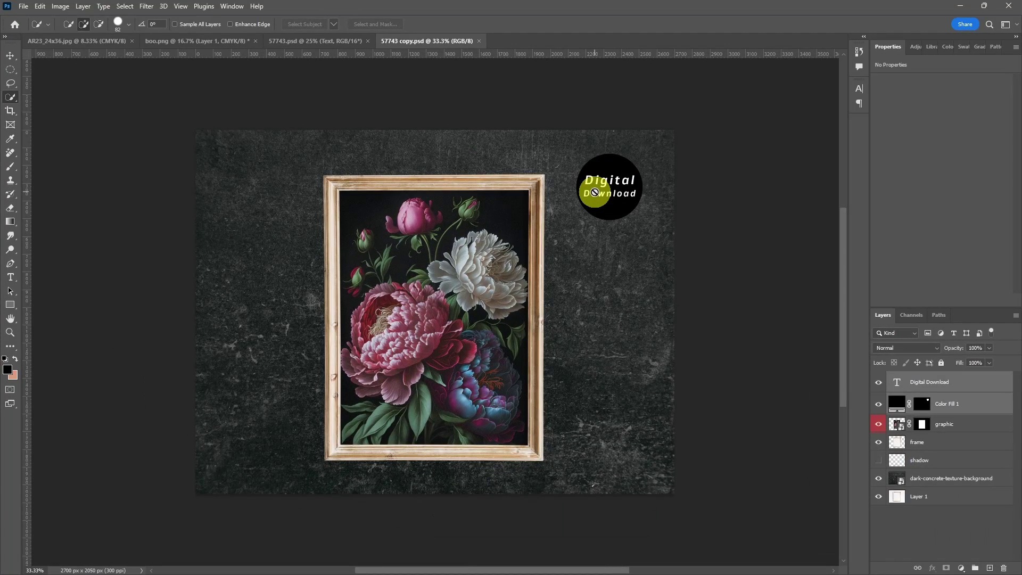
# Step: Replace the smart object's flower artwork with the ghost image, save the .psb, and return to the mockup
pyautogui.doubleClick(895, 426)
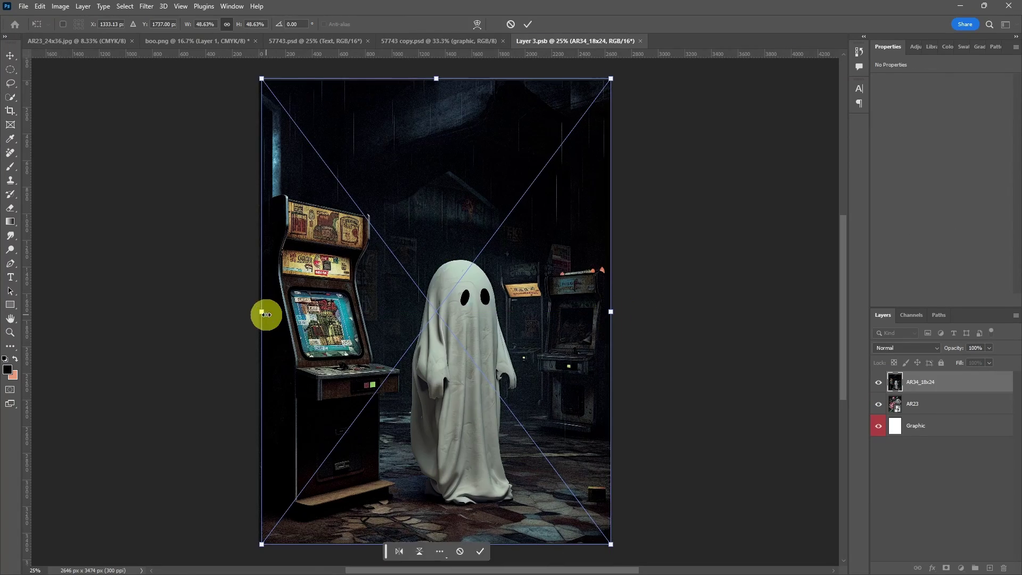
pyautogui.click(528, 24)
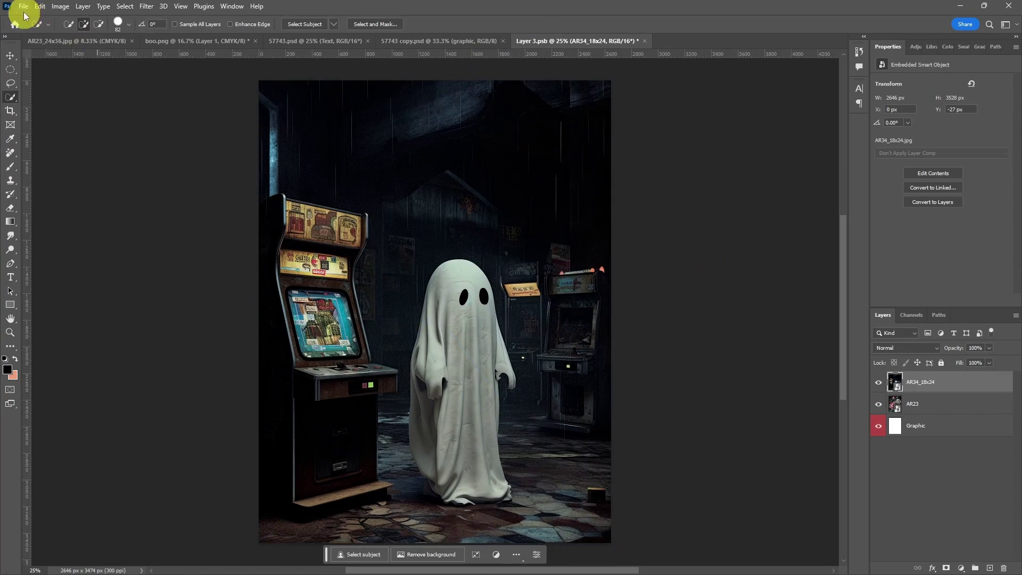
pyautogui.click(23, 6)
pyautogui.click(32, 137)
pyautogui.hotkey('ctrl', 'shift', 'Tab')
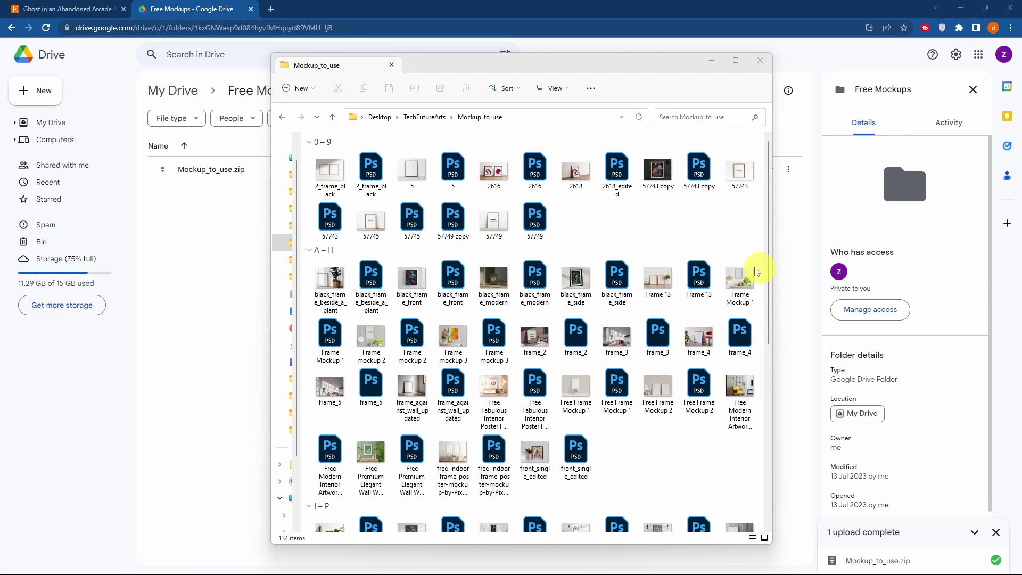
# Step: Bring the Drive page showing Mockup_to_use.zip forward and open the Free Mockups folder menu
pyautogui.scroll(-10, 629, 218)
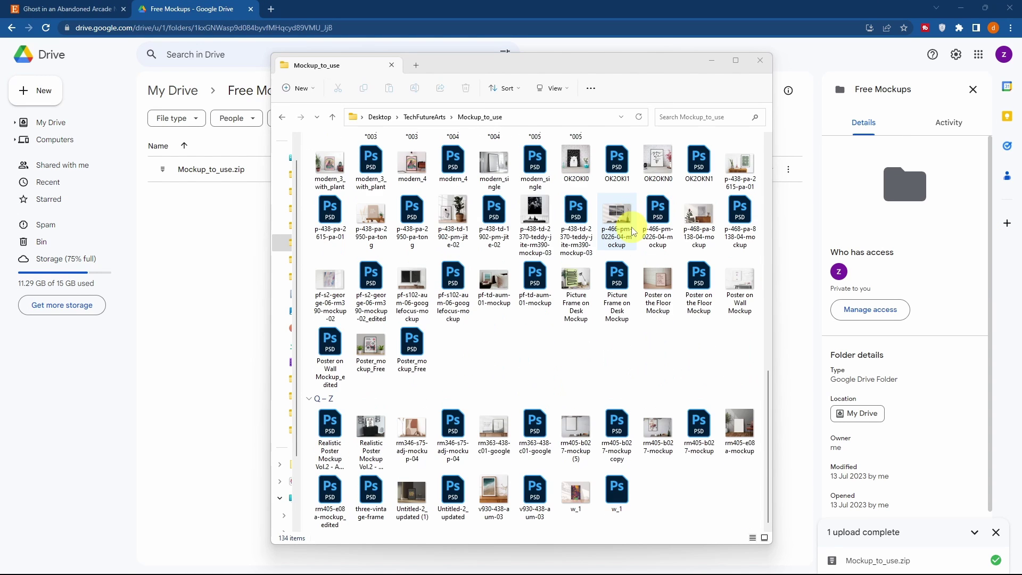
pyautogui.scroll(10, 632, 230)
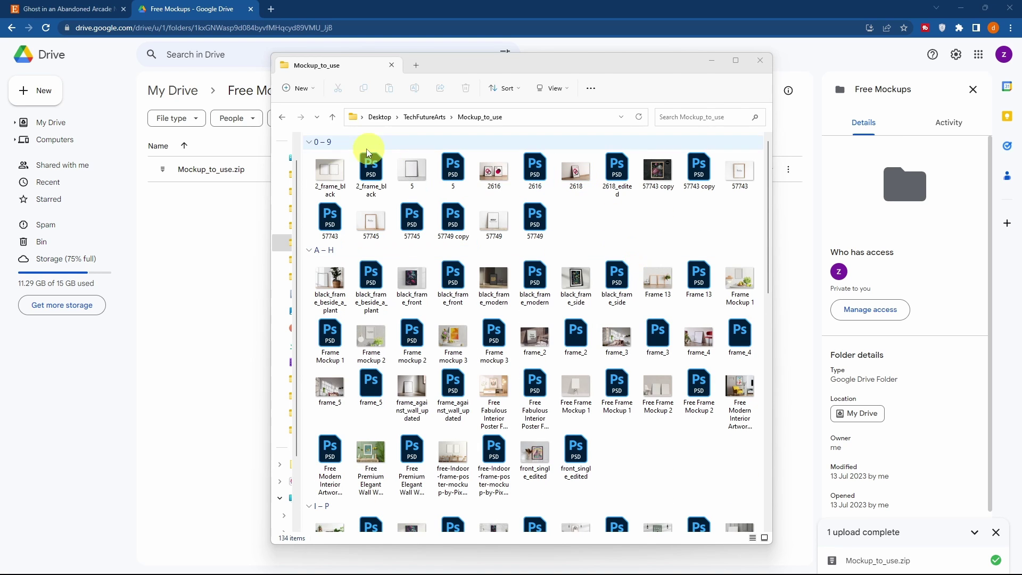
pyautogui.click(224, 237)
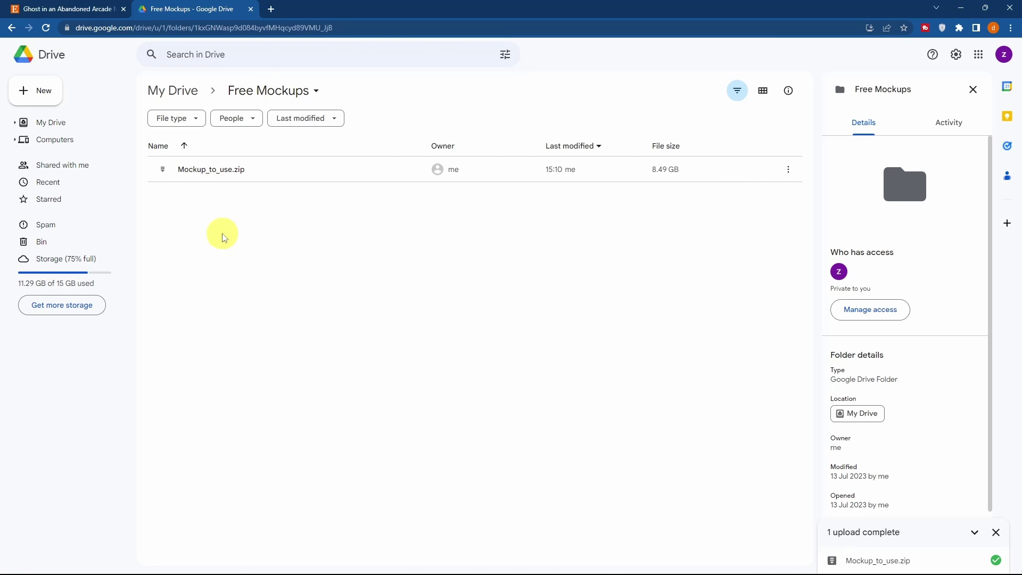
pyautogui.click(315, 96)
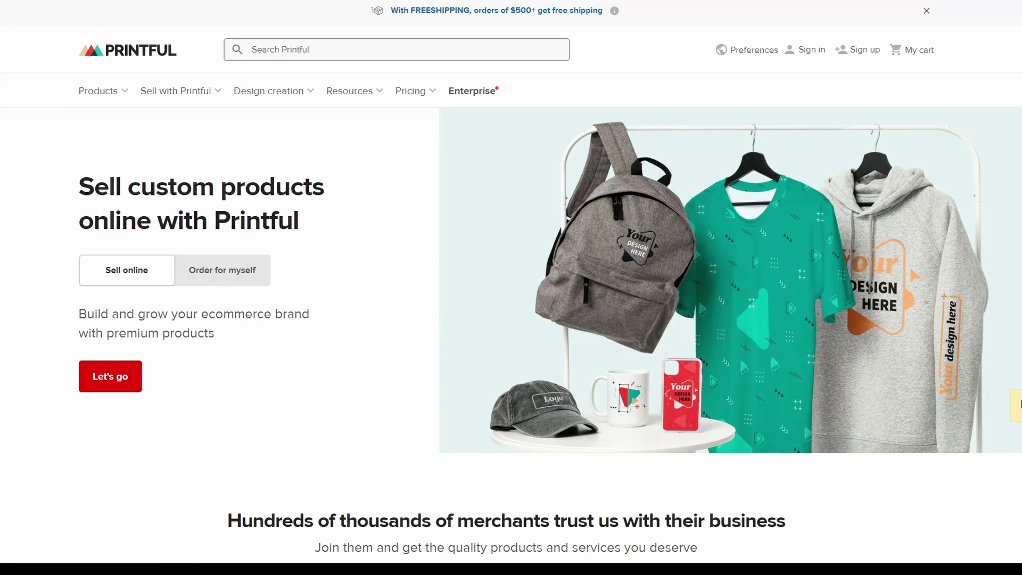
# Step: Scroll the Printful homepage down to 'Sell on the top ecommerce platforms available', showing Etsy
pyautogui.scroll(-3, 171, 155)
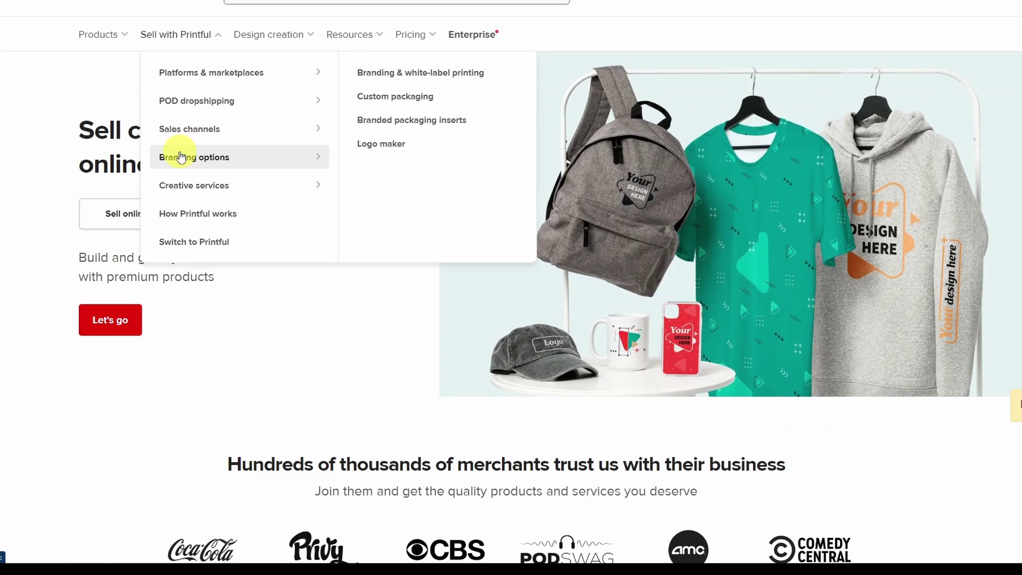
pyautogui.scroll(-8, 166, 318)
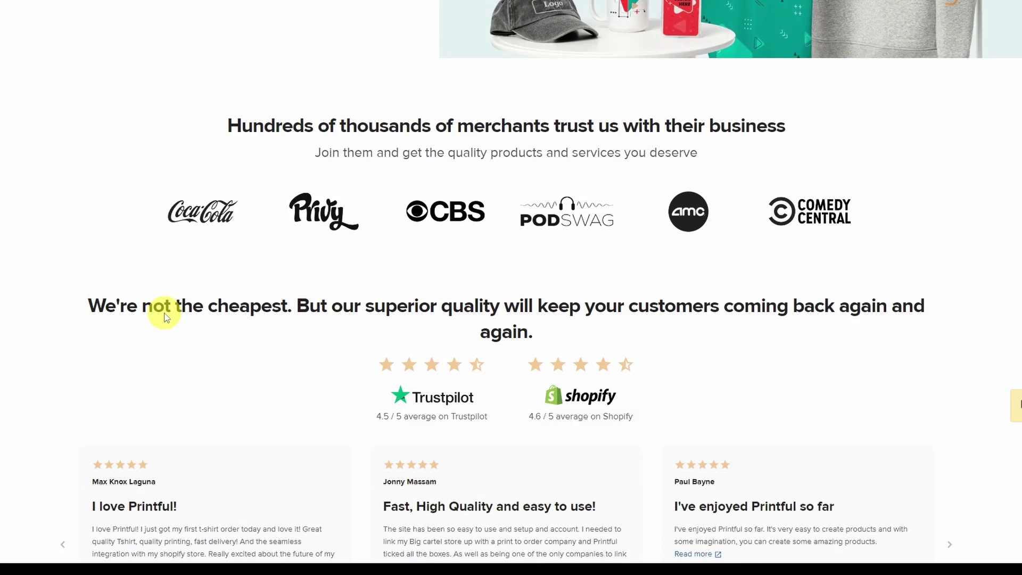
pyautogui.scroll(-9, 166, 318)
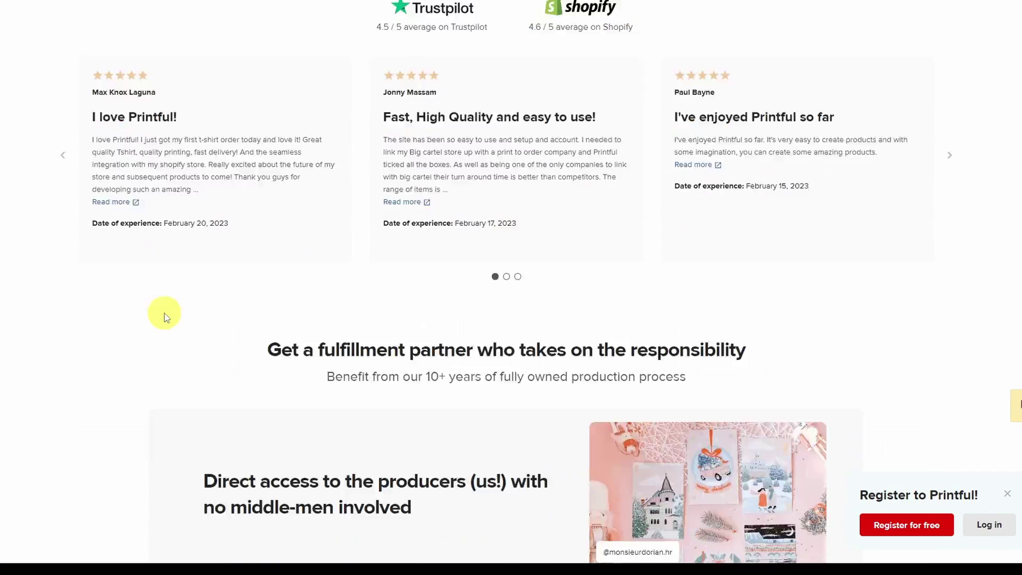
pyautogui.scroll(-17, 166, 318)
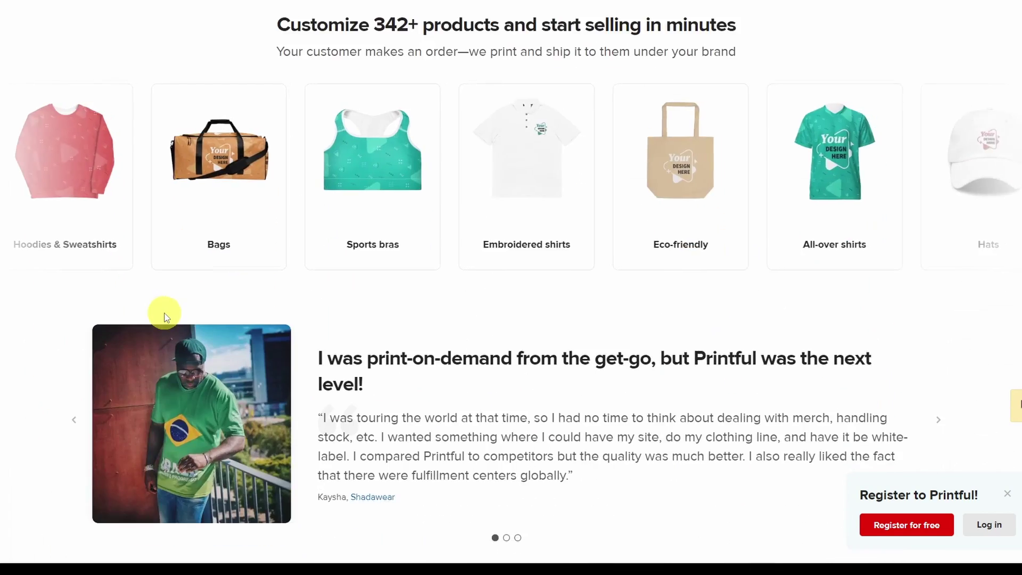
pyautogui.scroll(-12, 165, 319)
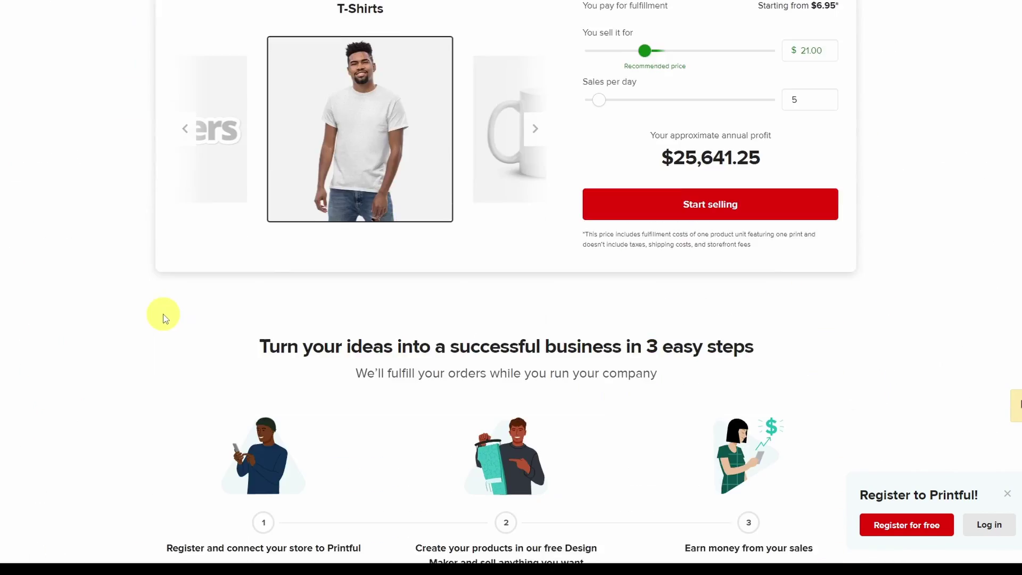
pyautogui.scroll(-15, 166, 318)
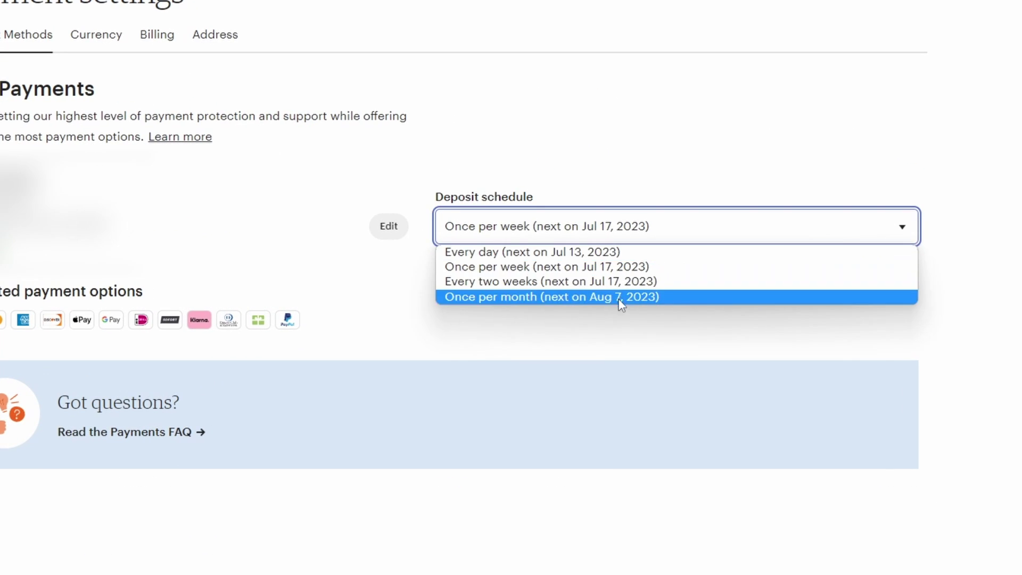
pyautogui.click(640, 157)
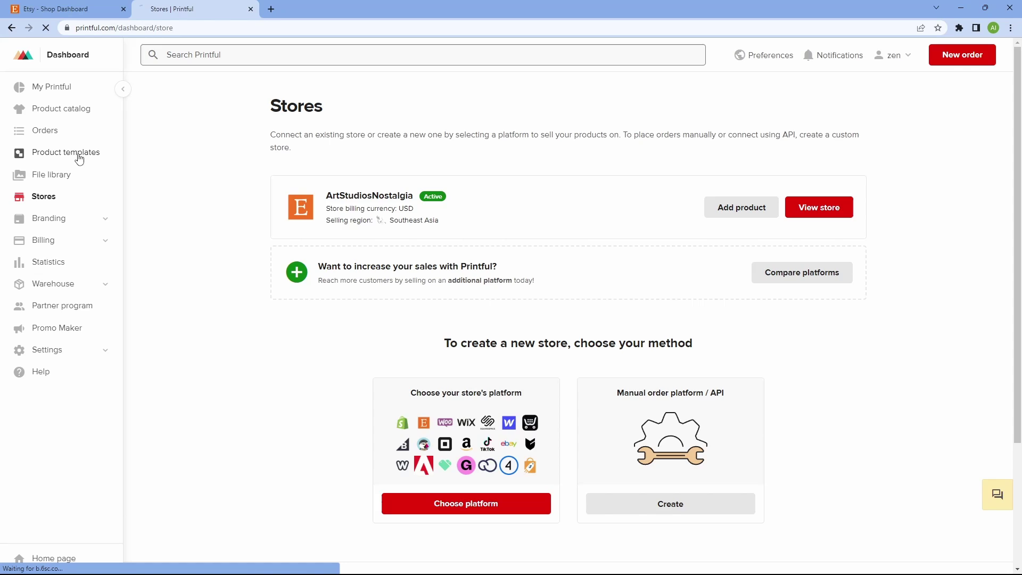
# Step: Start a new product template with the Premium Luster Photo Paper Poster from Home & living > Posters
pyautogui.click(69, 153)
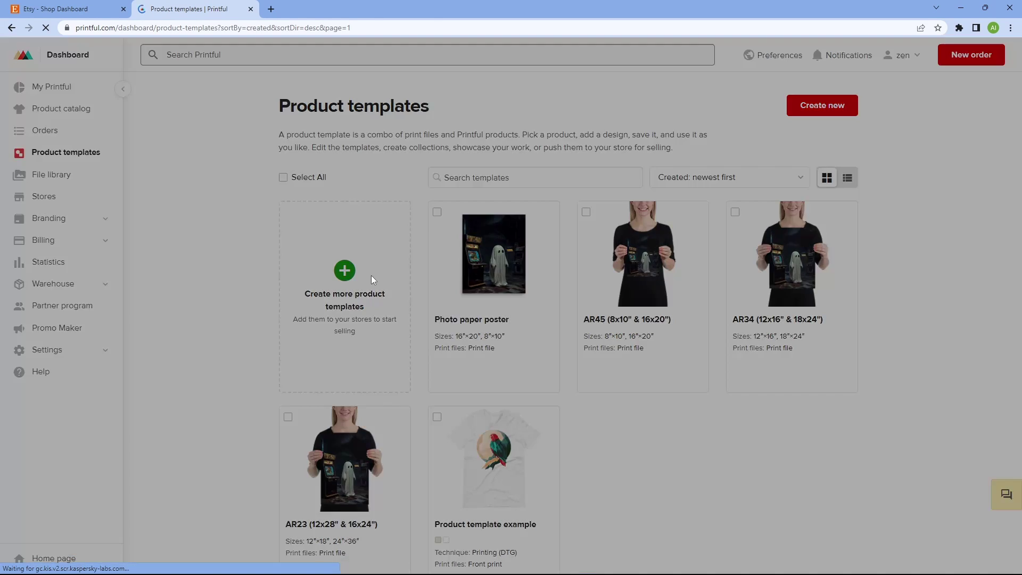
pyautogui.click(372, 275)
pyautogui.click(151, 377)
pyautogui.click(140, 451)
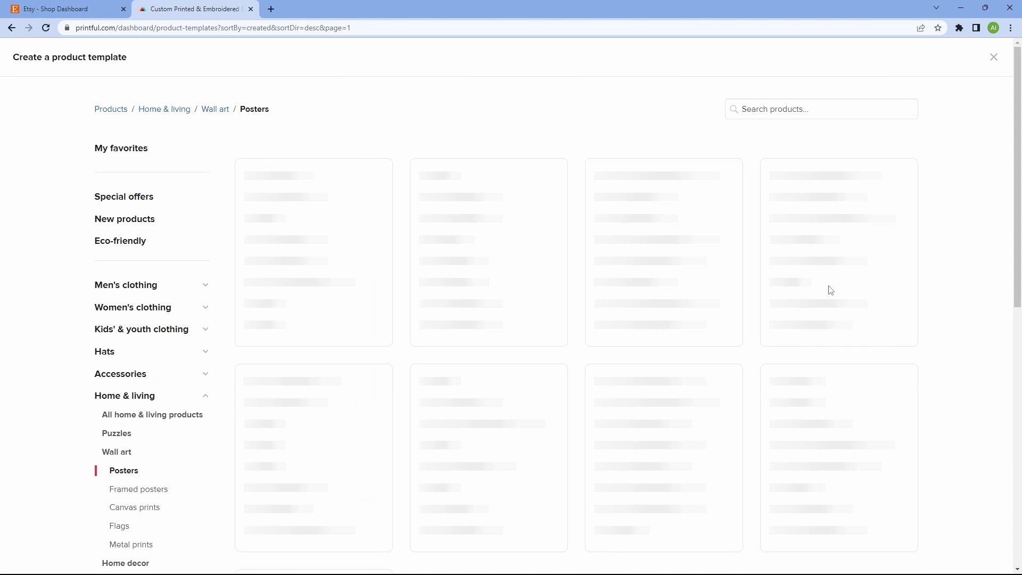
pyautogui.click(830, 257)
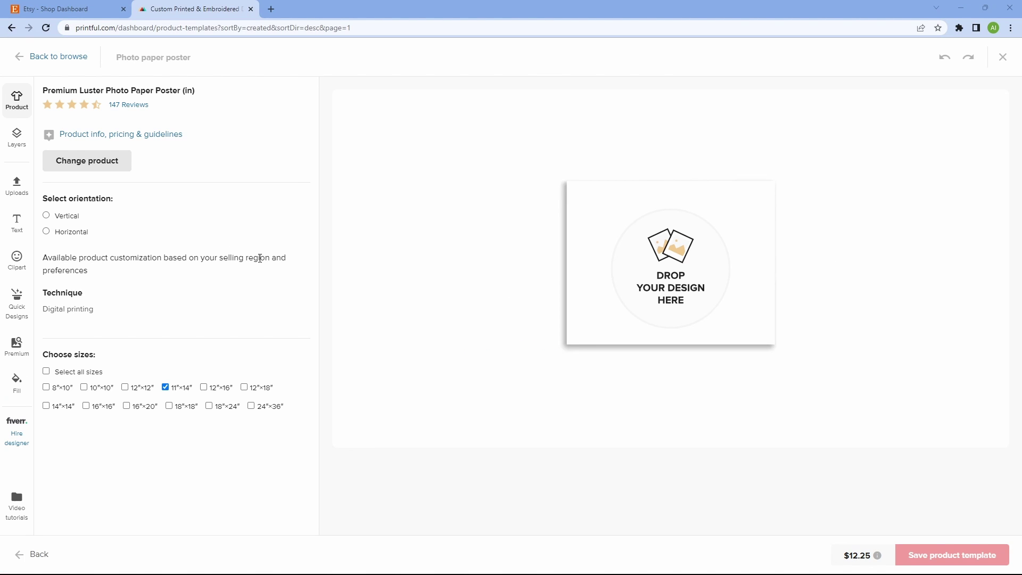
# Step: Create a 'boo' uploads folder and upload the three ghost poster files into it
pyautogui.click(30, 192)
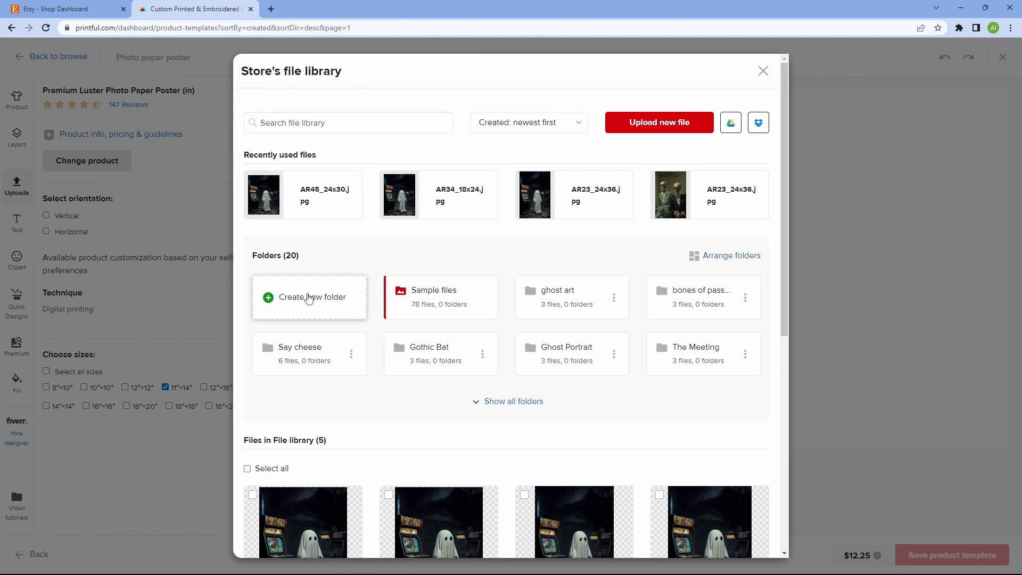
pyautogui.click(309, 298)
pyautogui.click(390, 128)
pyautogui.write('boo')
pyautogui.click(643, 284)
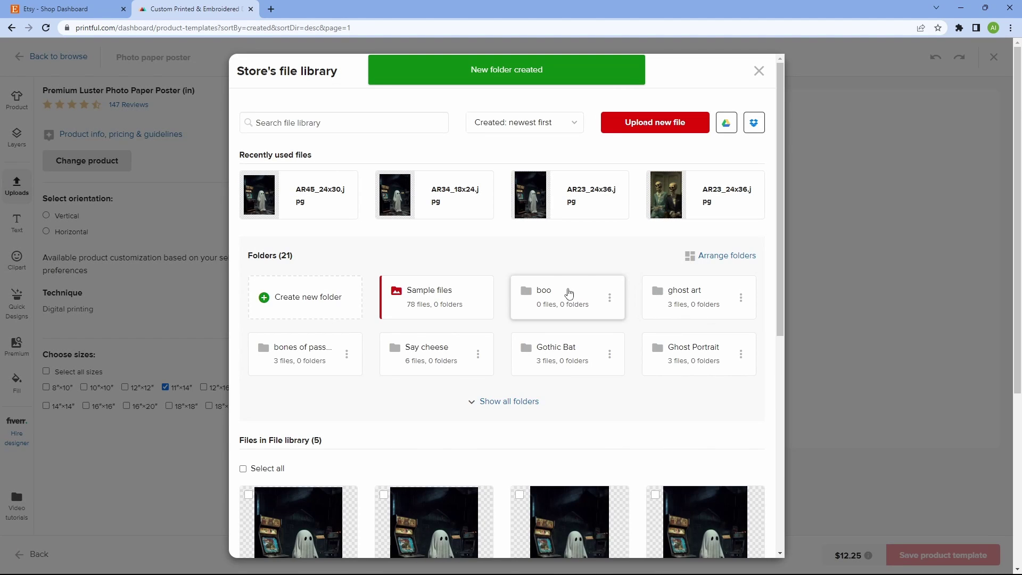
pyautogui.click(569, 293)
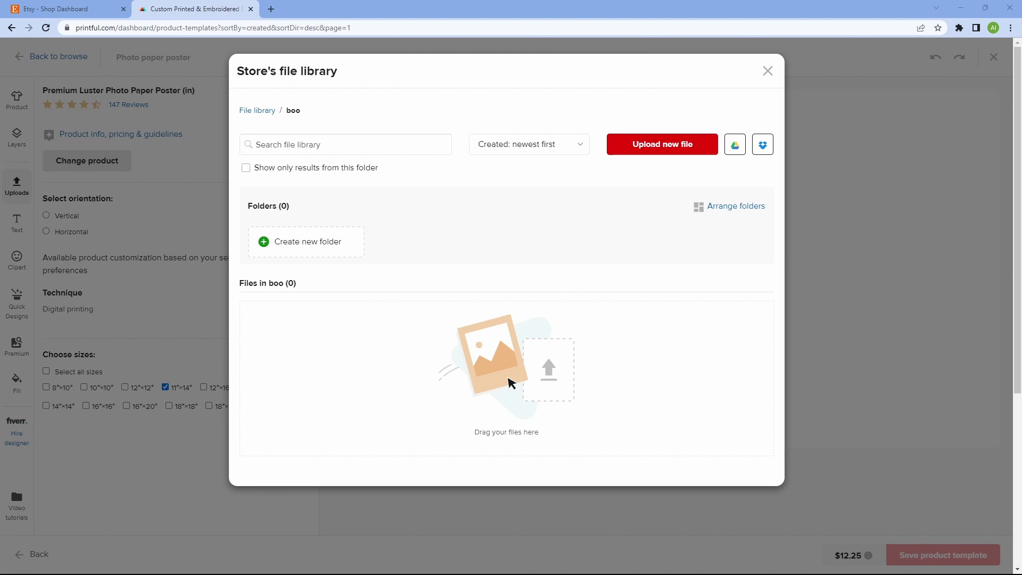
pyautogui.moveTo(767, 234); pyautogui.dragTo(548, 343)
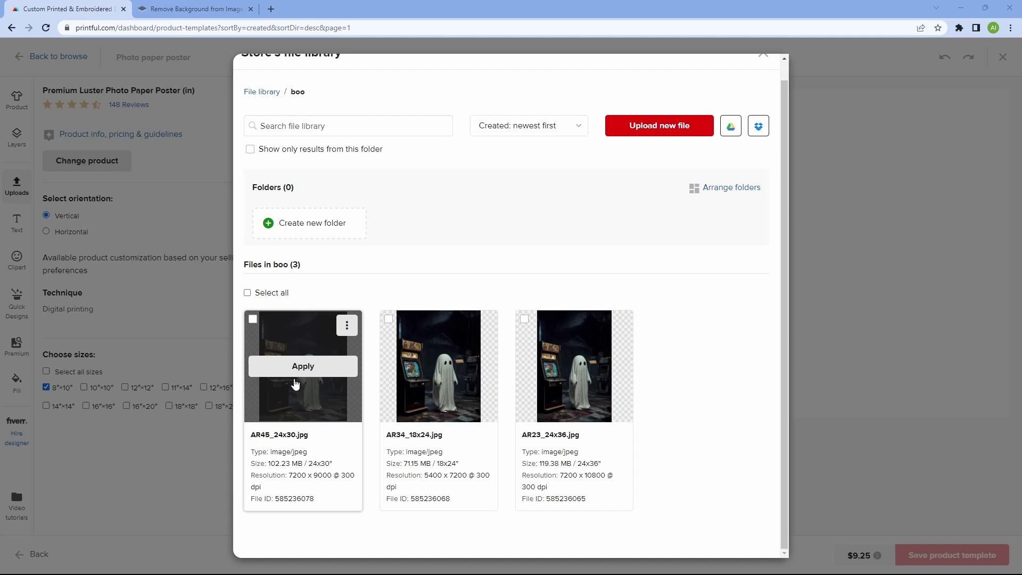
# Step: Place AR45_24x30.jpg on the poster design and add the 16×20 inch size
pyautogui.click(297, 365)
pyautogui.click(16, 100)
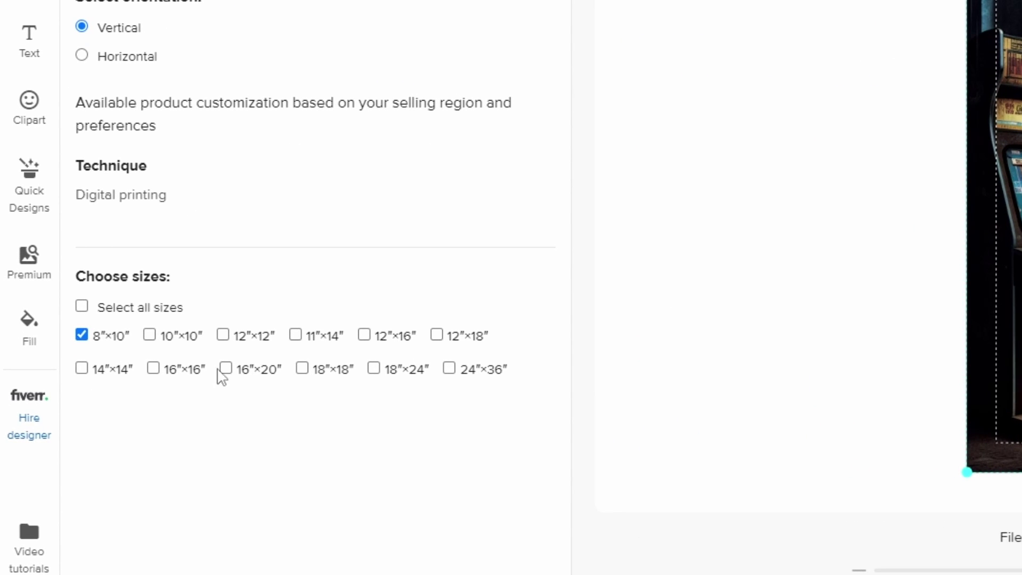
pyautogui.click(225, 368)
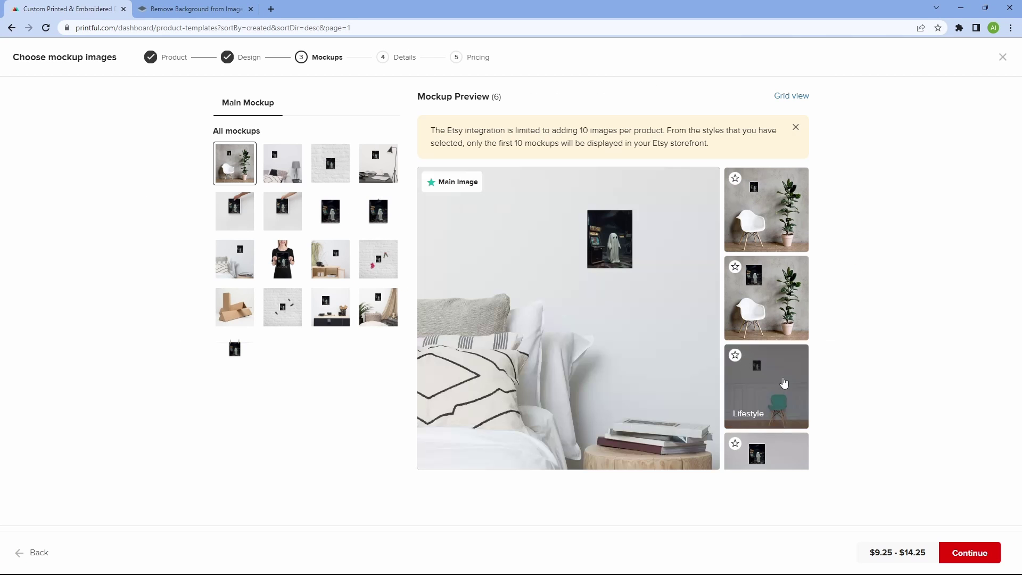
# Step: Apply a 10% revenue to all sizes, giving retail 17.50 and 11.50, and submit to the Etsy store
pyautogui.click(970, 554)
pyautogui.click(970, 553)
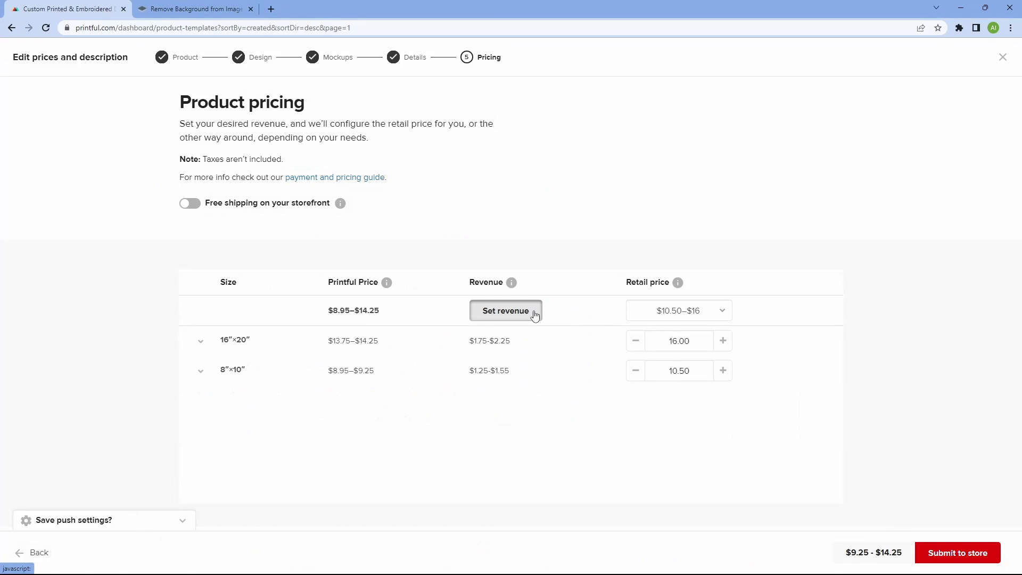
pyautogui.click(532, 314)
pyautogui.click(499, 371)
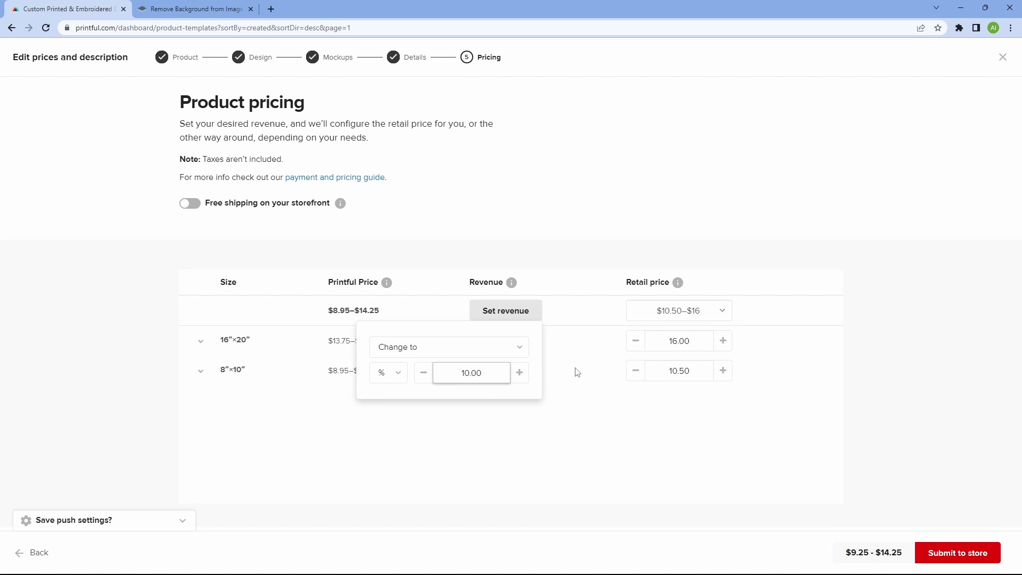
pyautogui.click(599, 407)
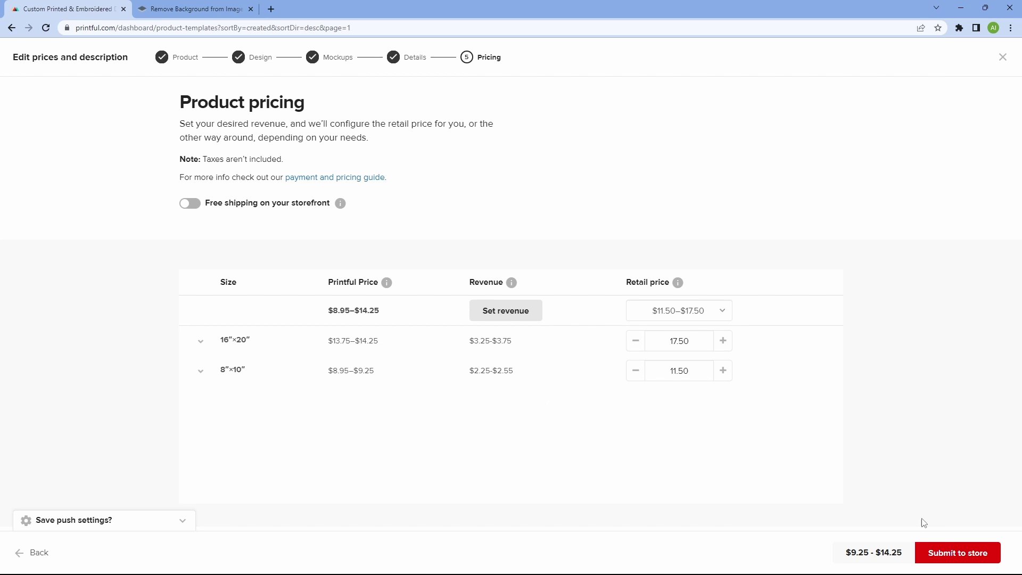
pyautogui.click(931, 552)
# Step: Open the ArtStudiosNostalgia store and start adding variants to the Eerie Art Print product
pyautogui.click(43, 197)
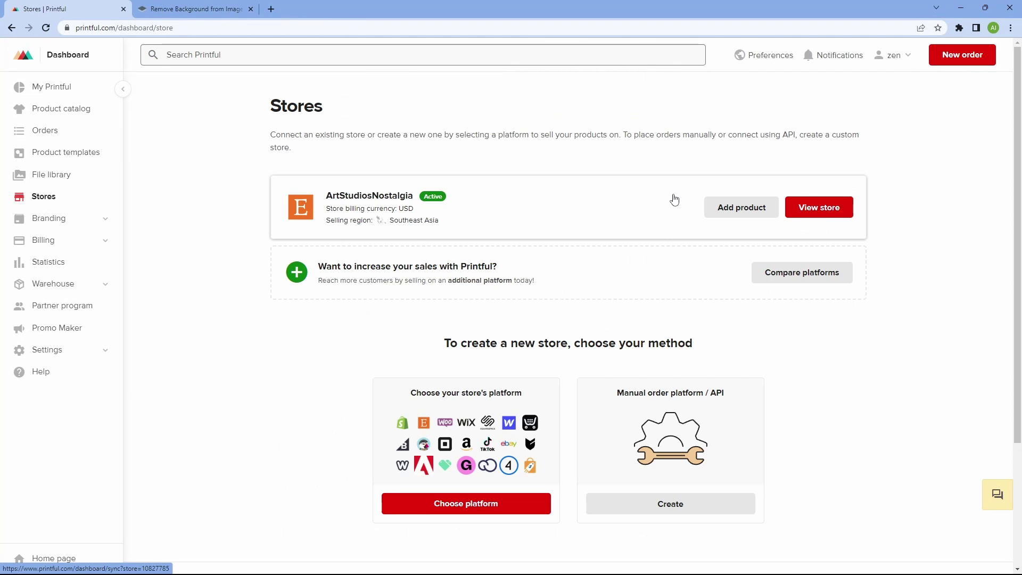
pyautogui.click(668, 198)
pyautogui.scroll(-2, 874, 263)
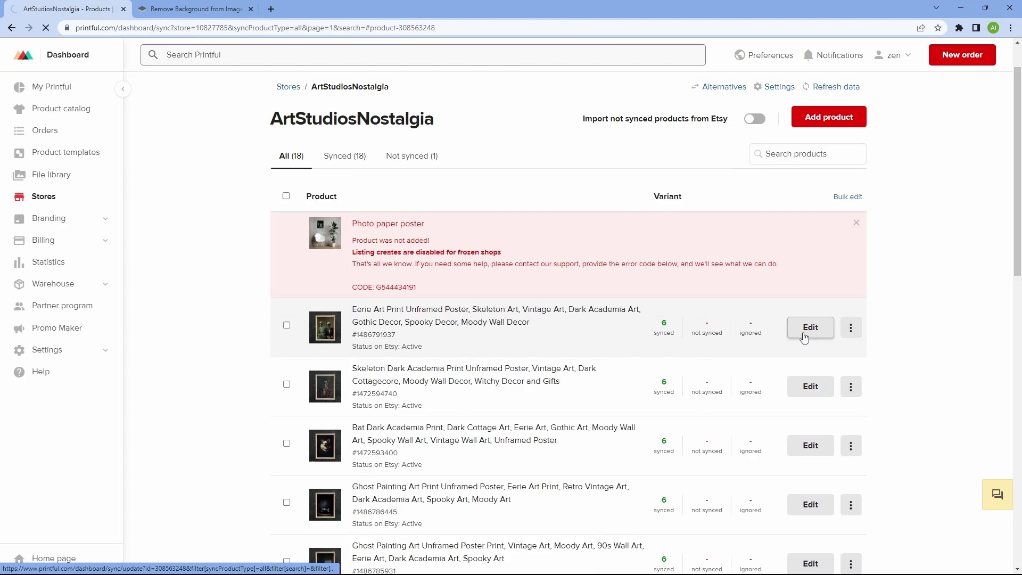
pyautogui.click(958, 210)
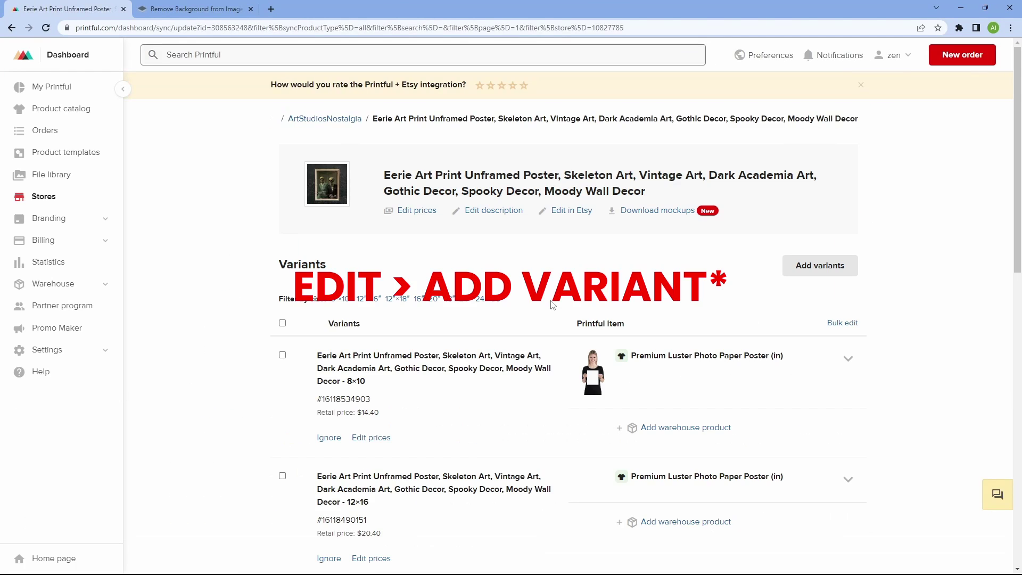
pyautogui.click(836, 268)
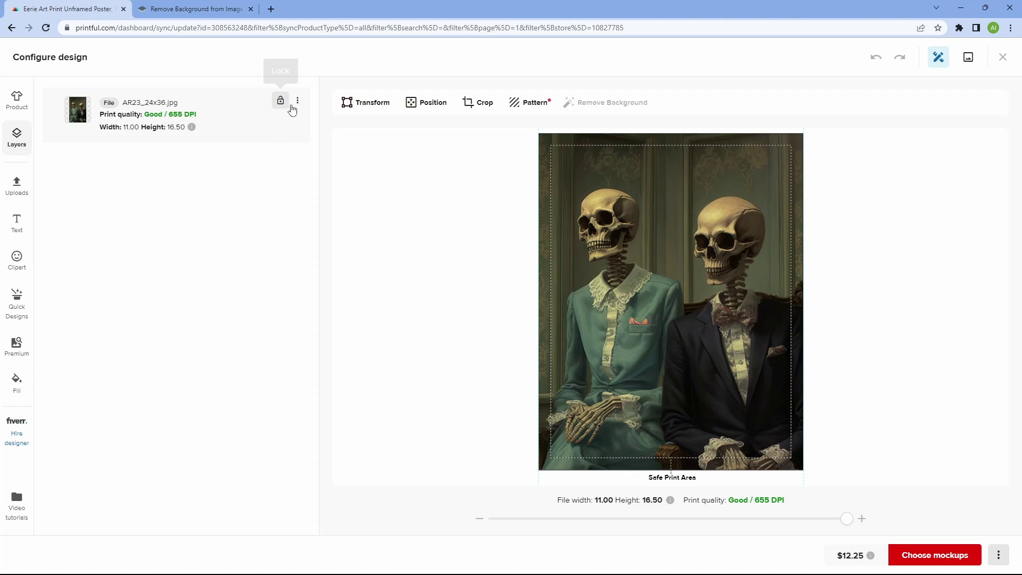
# Step: Replace the old artwork with AR23_24x36.jpg from the boo folder and choose the 8″×10″ size
pyautogui.click(298, 100)
pyautogui.click(247, 141)
pyautogui.click(17, 186)
pyautogui.click(580, 296)
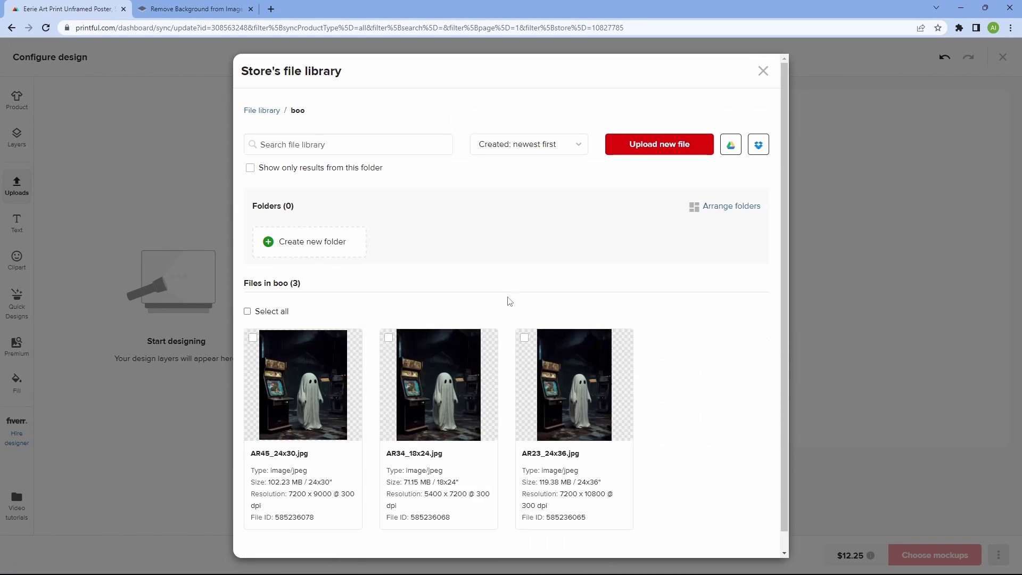
pyautogui.scroll(-1, 533, 309)
pyautogui.click(530, 335)
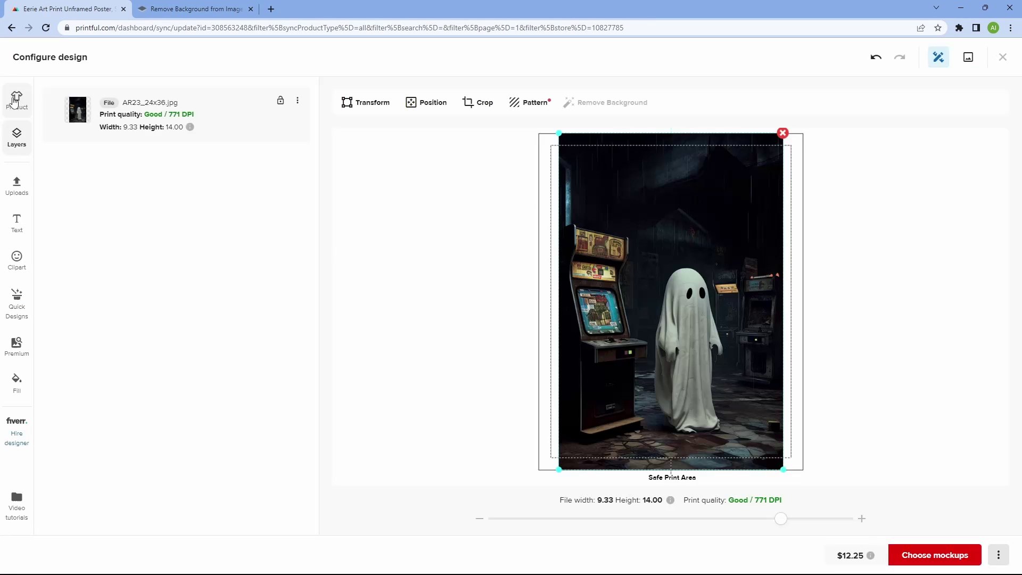
pyautogui.click(14, 102)
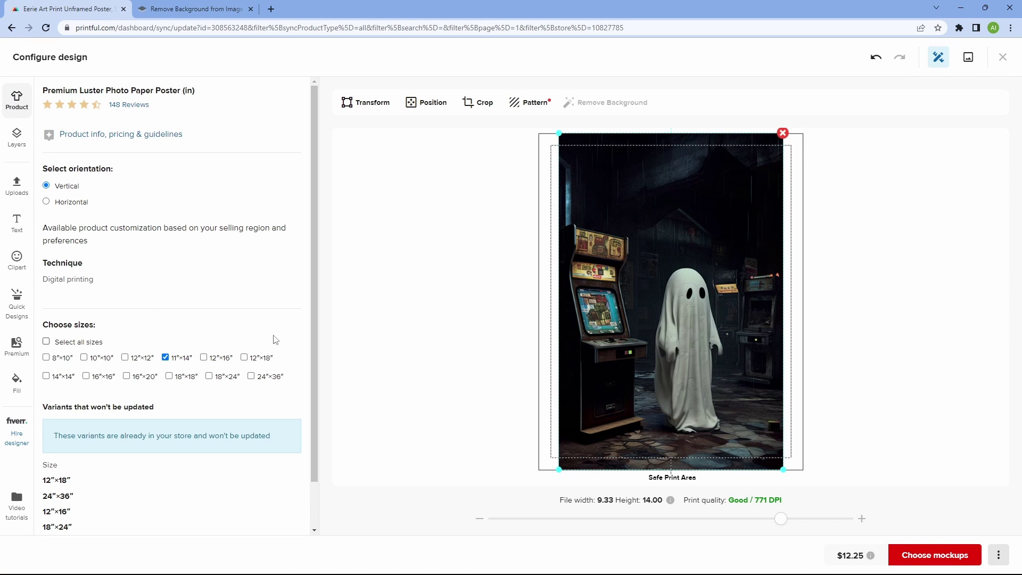
pyautogui.click(165, 358)
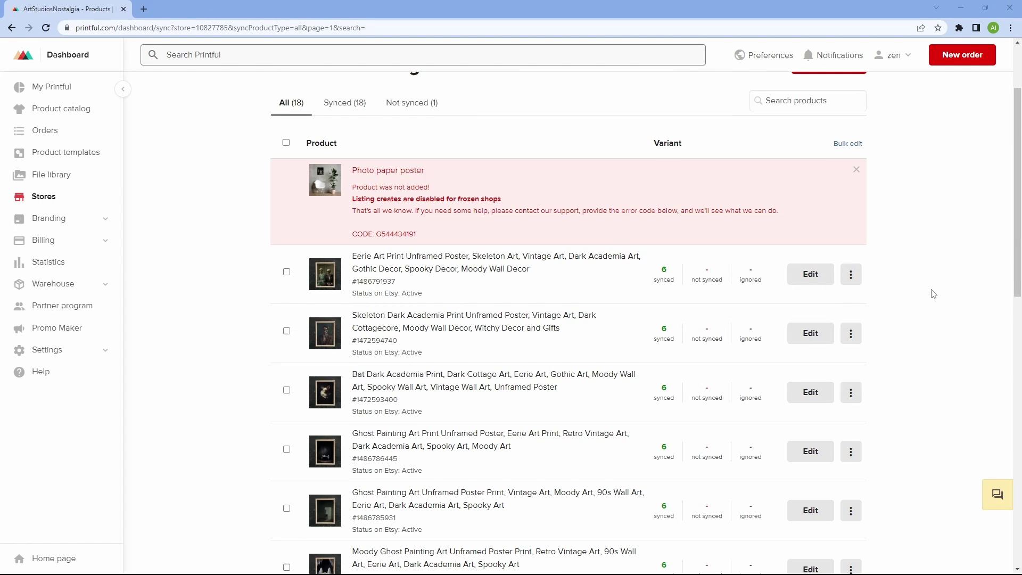
# Step: Check the product list for Eerie Art Print's 6 synced variants, then go to Etsy's Manage Listings
pyautogui.scroll(-4, 934, 294)
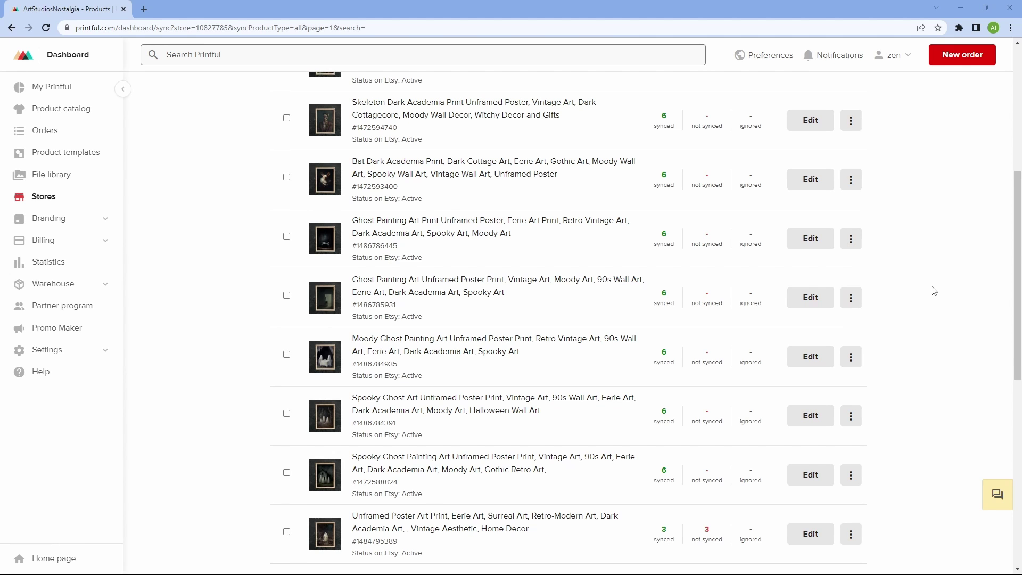
pyautogui.scroll(2, 934, 291)
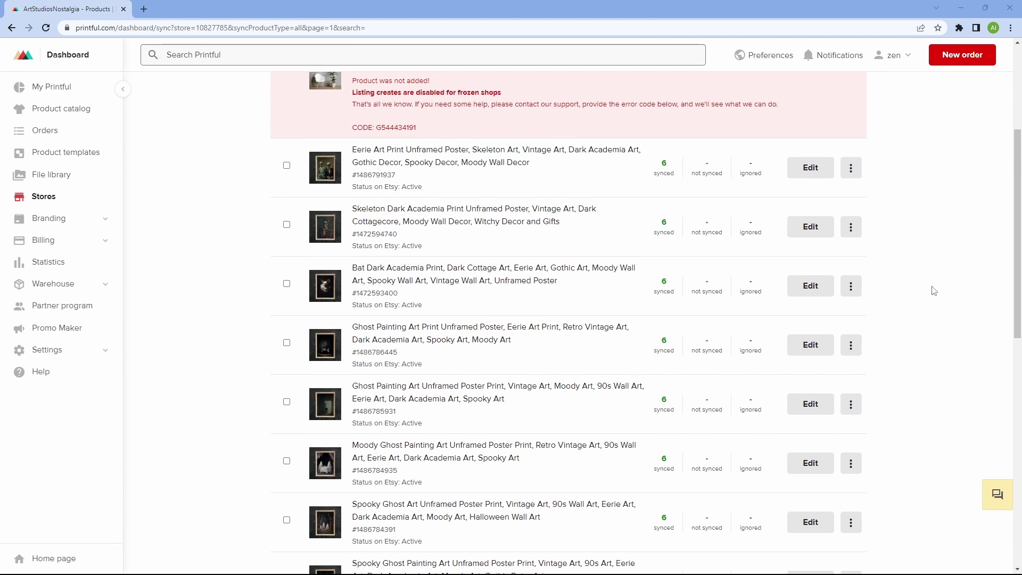
pyautogui.scroll(2, 953, 292)
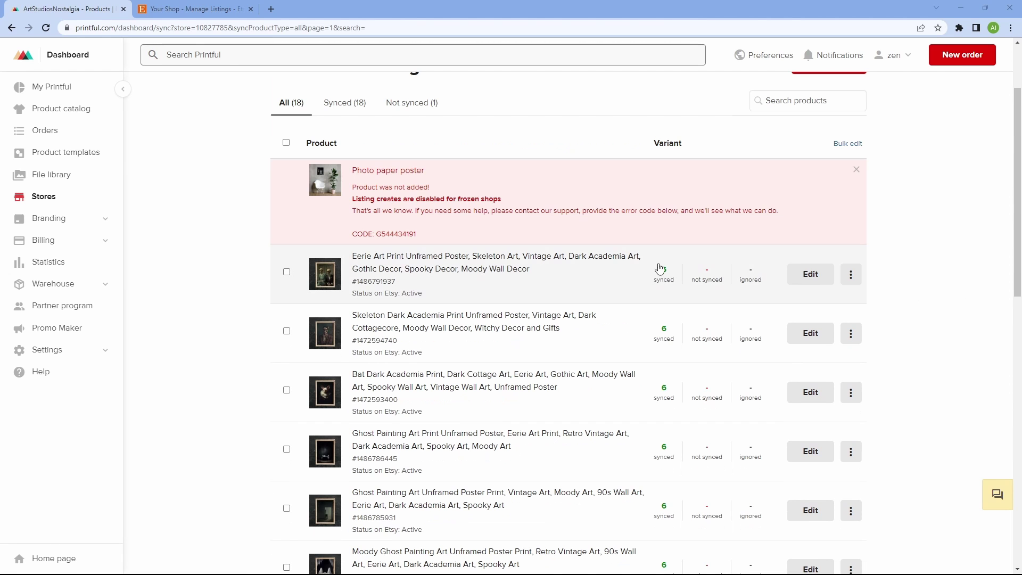
pyautogui.scroll(-3, 799, 282)
pyautogui.scroll(-1, 701, 231)
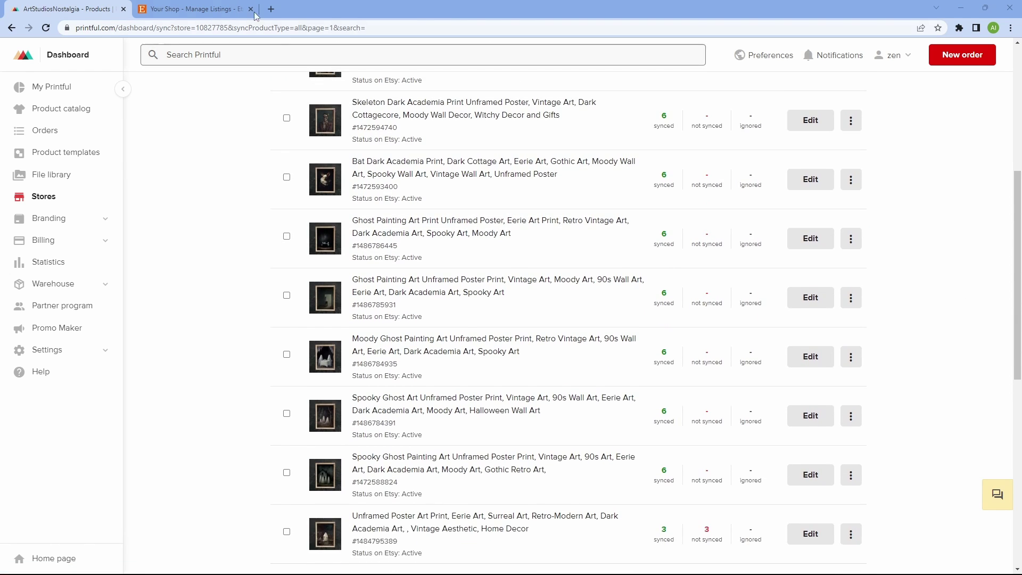
pyautogui.hotkey('ctrl', 'Tab')
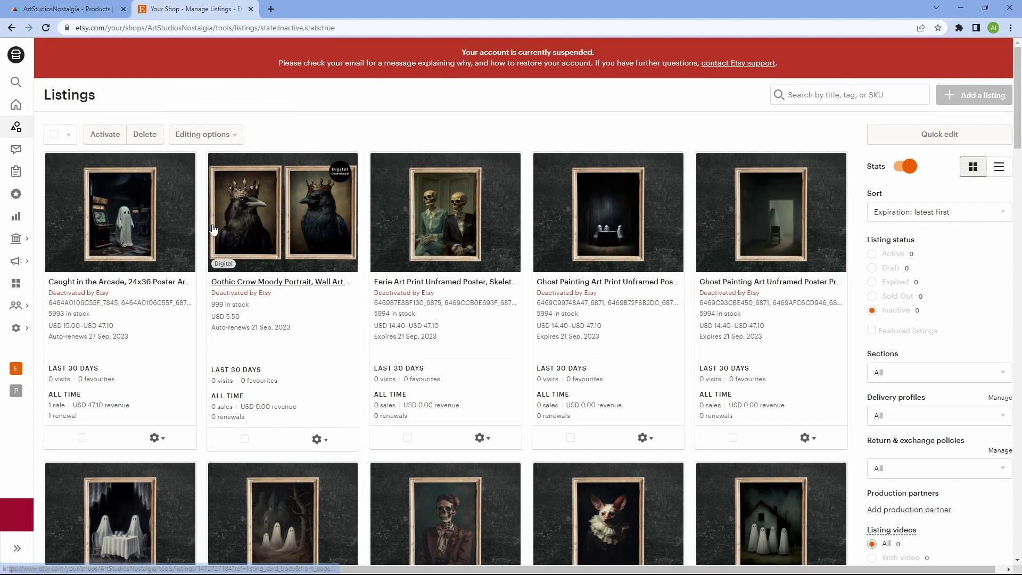
# Step: Open the Caught in the Arcade listing in Etsy's listing editor
pyautogui.click(165, 440)
pyautogui.click(169, 466)
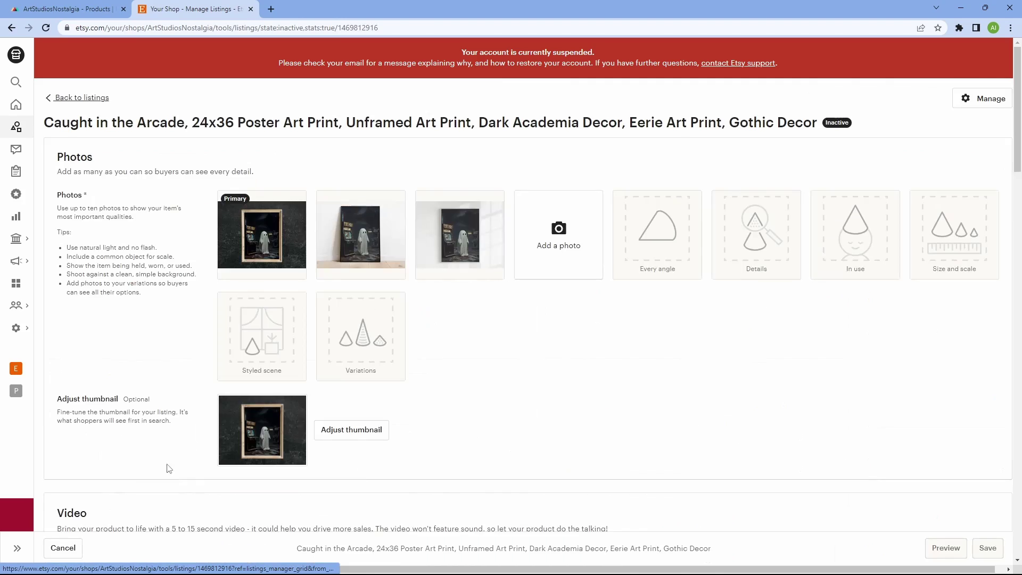
pyautogui.scroll(-20, 476, 326)
pyautogui.scroll(10, 477, 327)
pyautogui.scroll(20, 478, 329)
pyautogui.scroll(2, 478, 319)
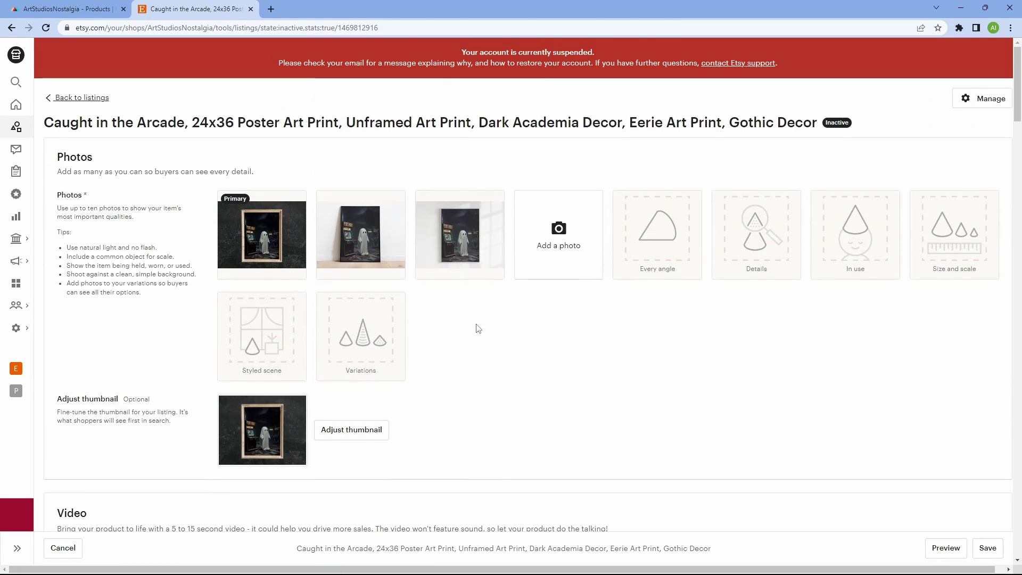
pyautogui.scroll(-8, 342, 247)
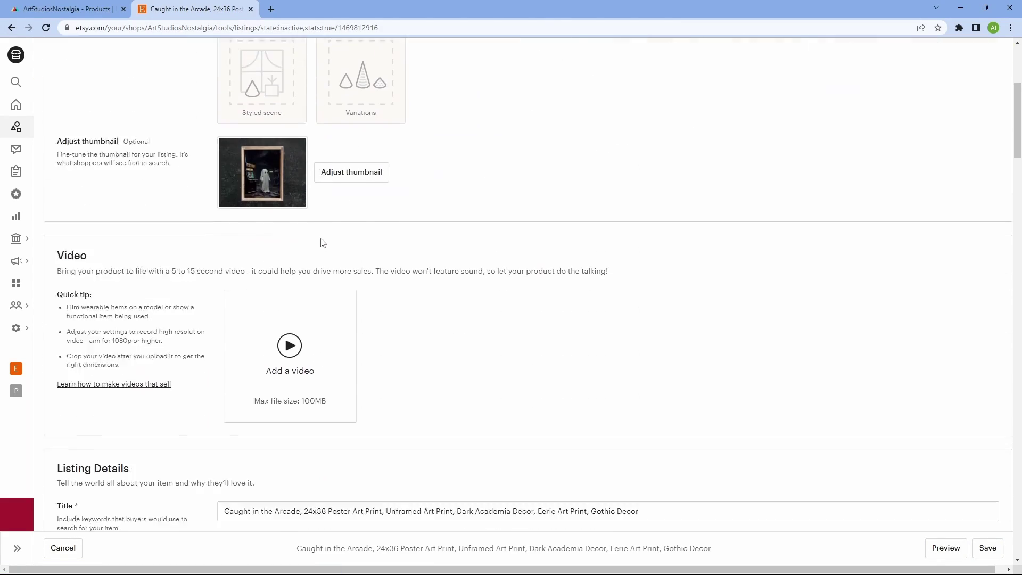
pyautogui.scroll(-3, 322, 242)
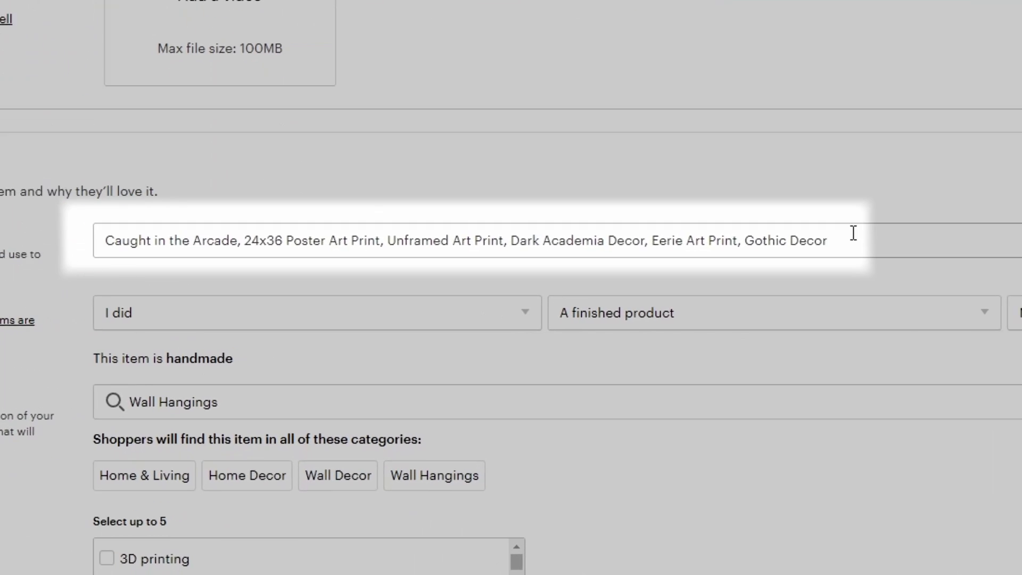
# Step: Review the listing title, selecting the words 'the Arcade, 24x36 Poster'
pyautogui.tripleClick(542, 368)
pyautogui.click(748, 237)
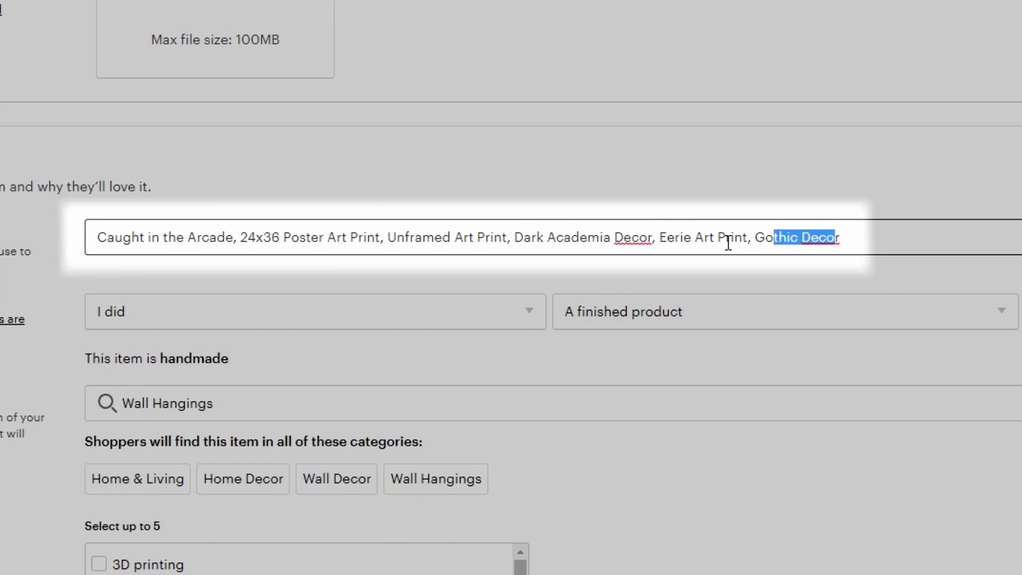
pyautogui.moveTo(725, 241); pyautogui.dragTo(515, 238)
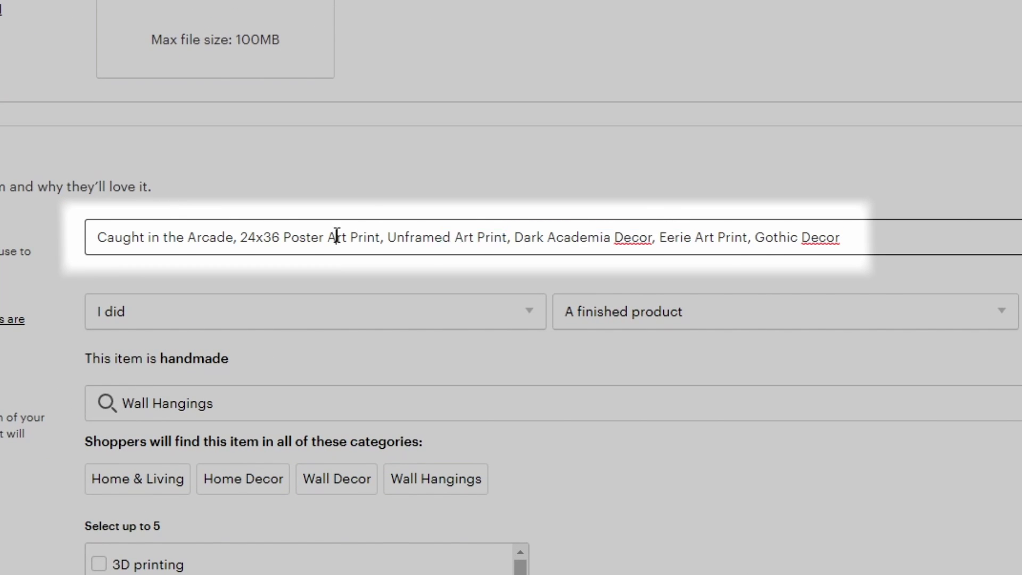
pyautogui.moveTo(163, 235); pyautogui.dragTo(161, 237)
pyautogui.click(468, 251)
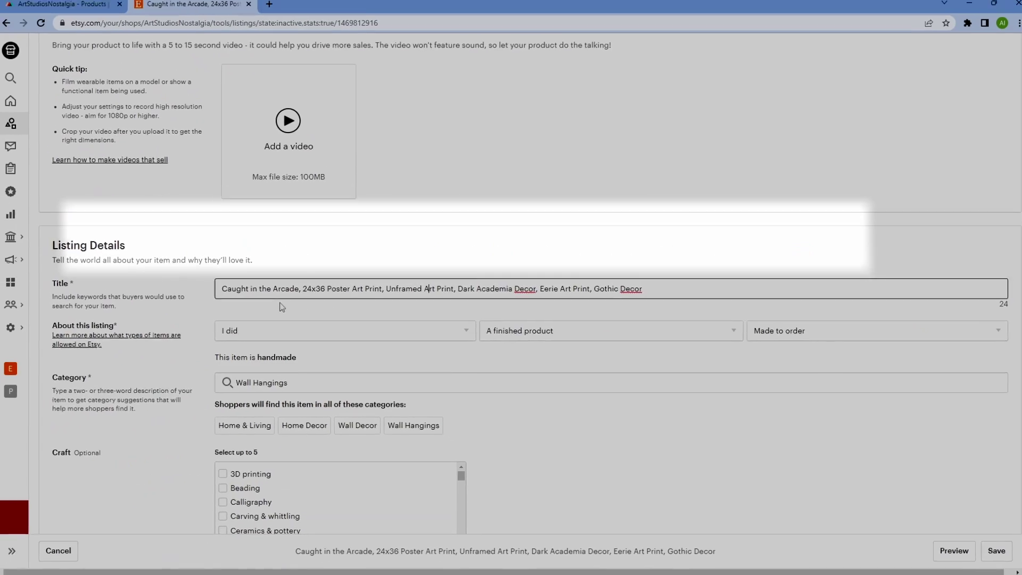
# Step: Select and review the listing's full description text
pyautogui.scroll(-15, 282, 308)
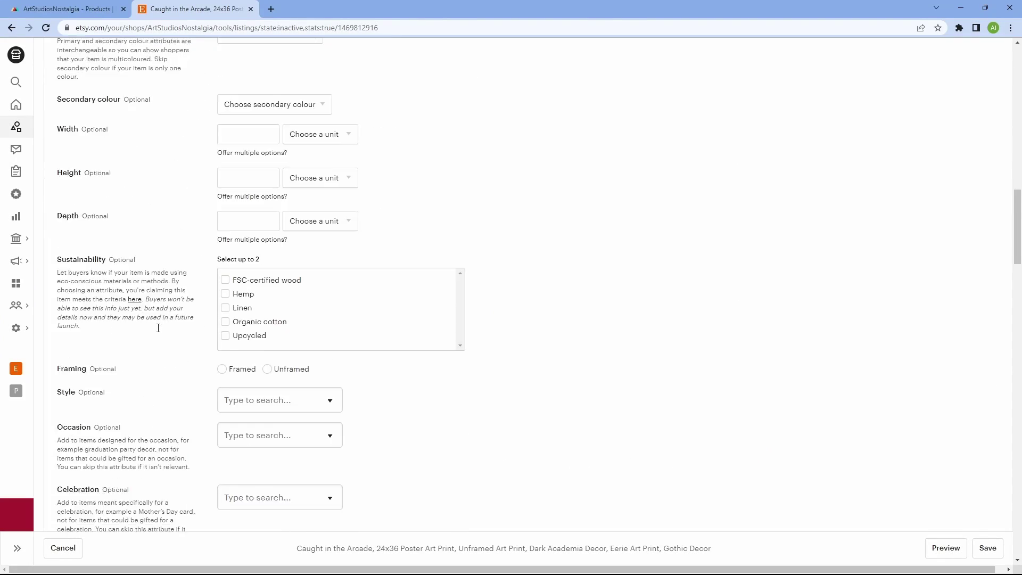
pyautogui.scroll(-5, 158, 328)
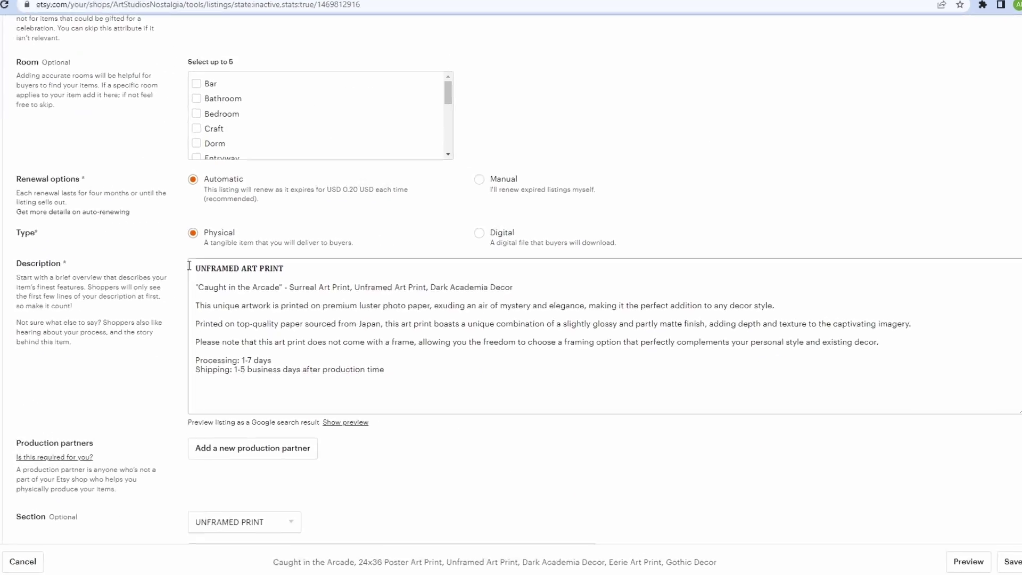
pyautogui.moveTo(224, 270); pyautogui.dragTo(431, 349)
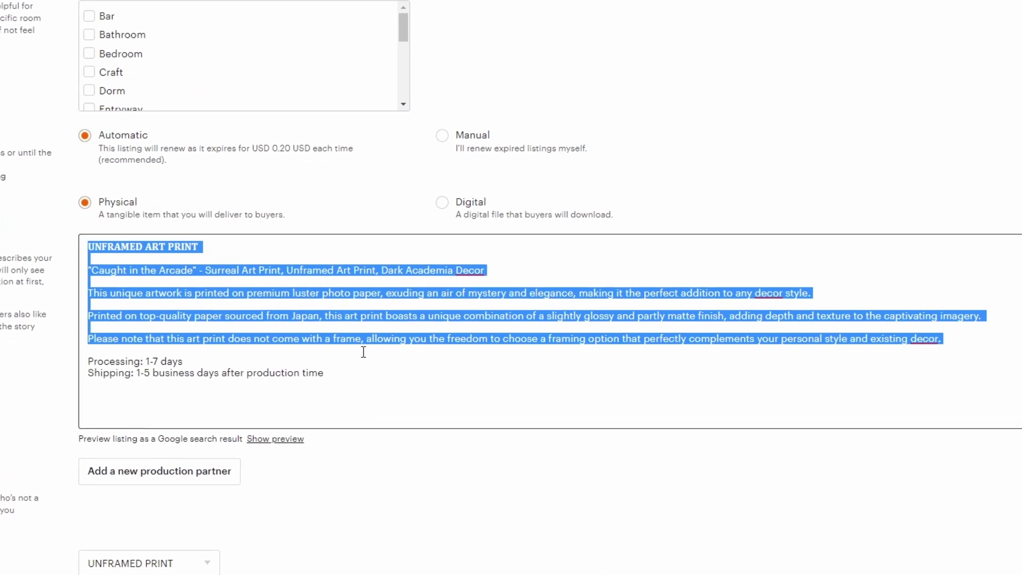
pyautogui.moveTo(363, 352); pyautogui.dragTo(477, 393)
pyautogui.click(474, 393)
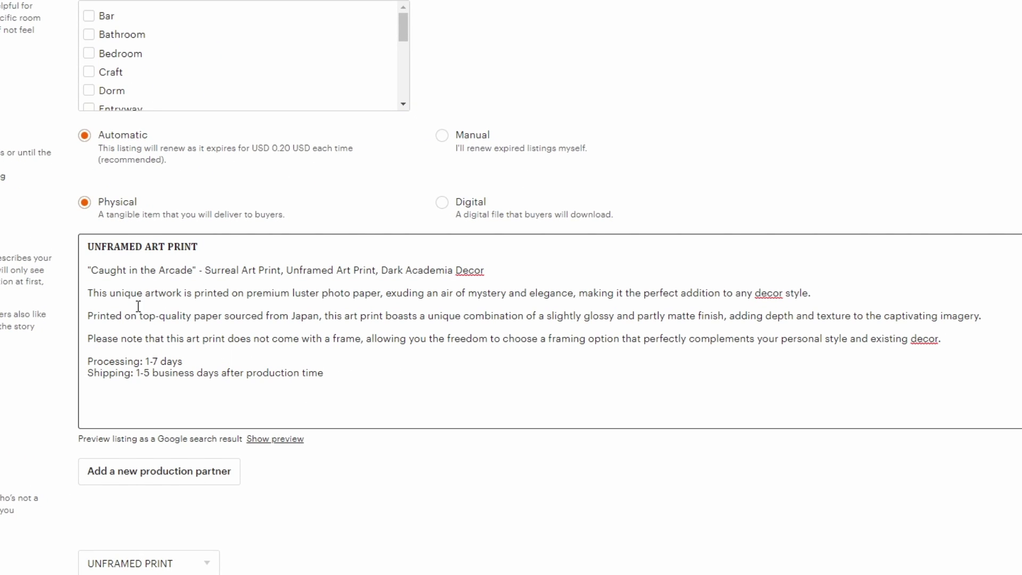
# Step: Move down to the Inventory and pricing section and its Variations table
pyautogui.scroll(-4, 242, 382)
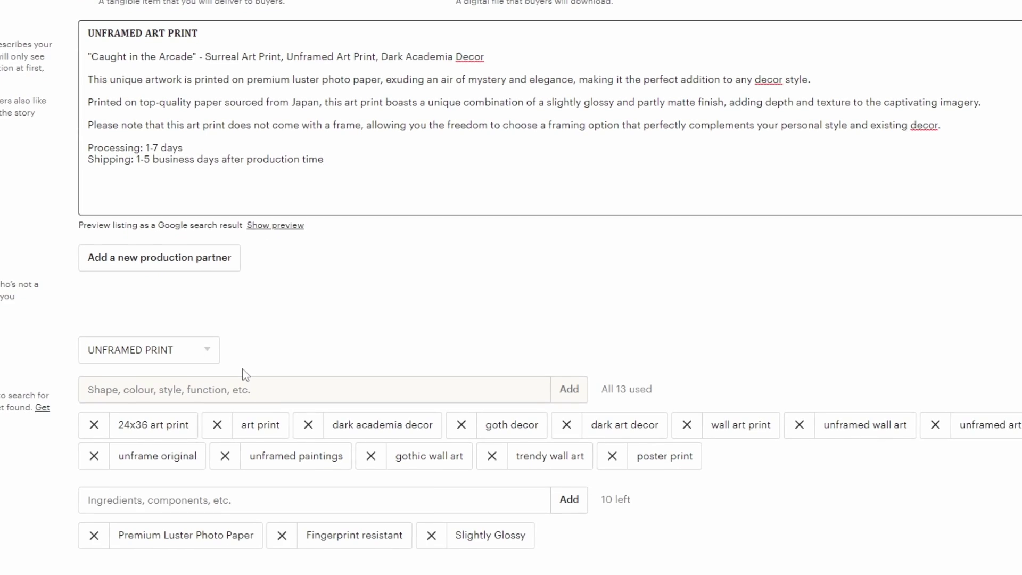
pyautogui.scroll(-2, 245, 375)
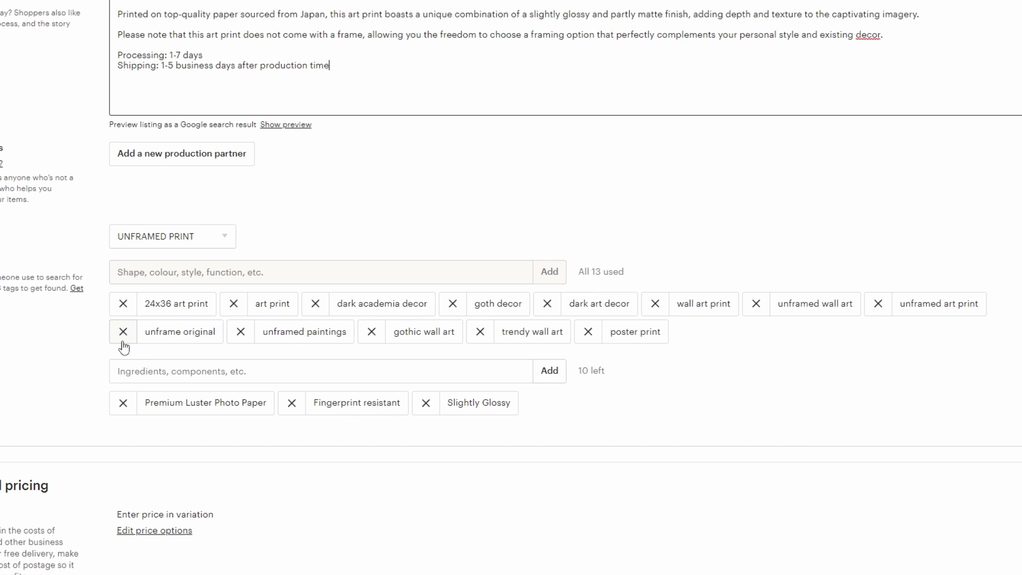
pyautogui.scroll(-1, 617, 336)
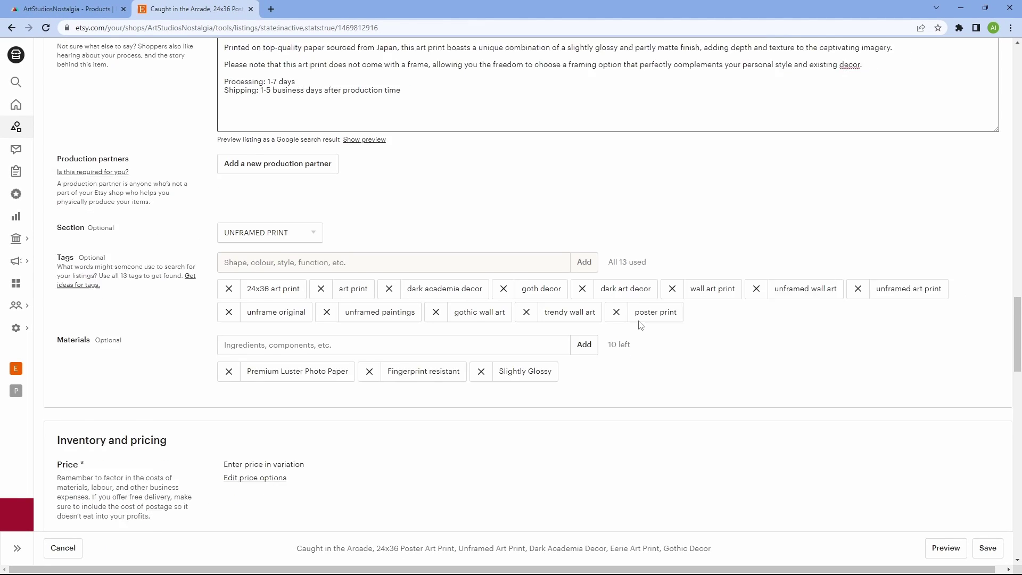
pyautogui.scroll(-2, 642, 323)
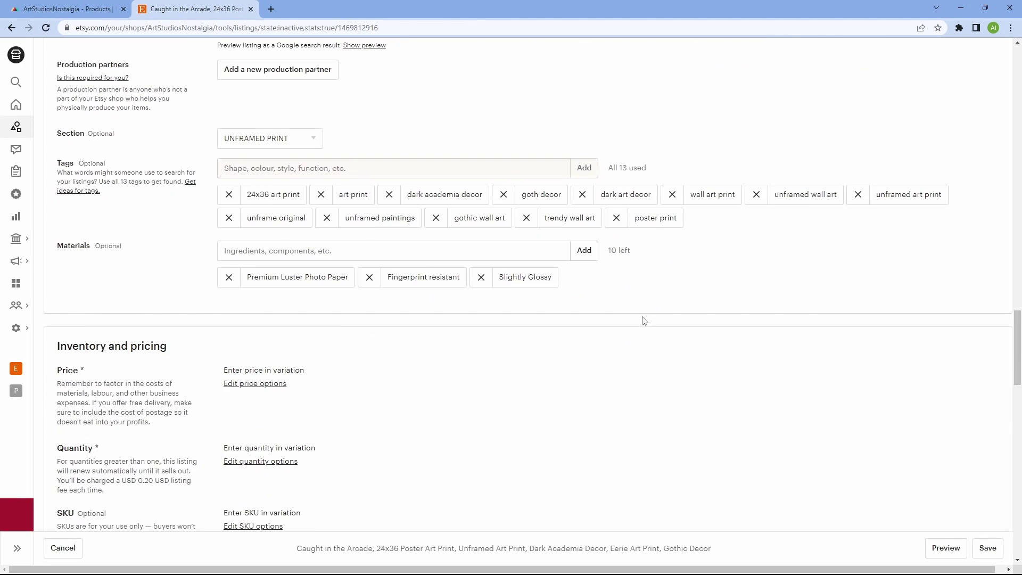
pyautogui.scroll(-4, 645, 321)
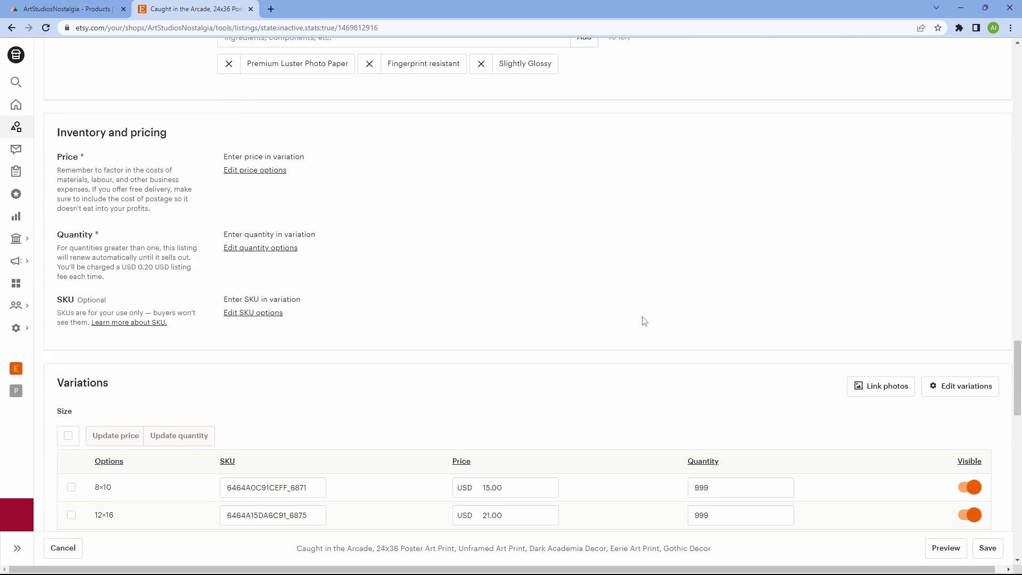
pyautogui.scroll(-4, 643, 320)
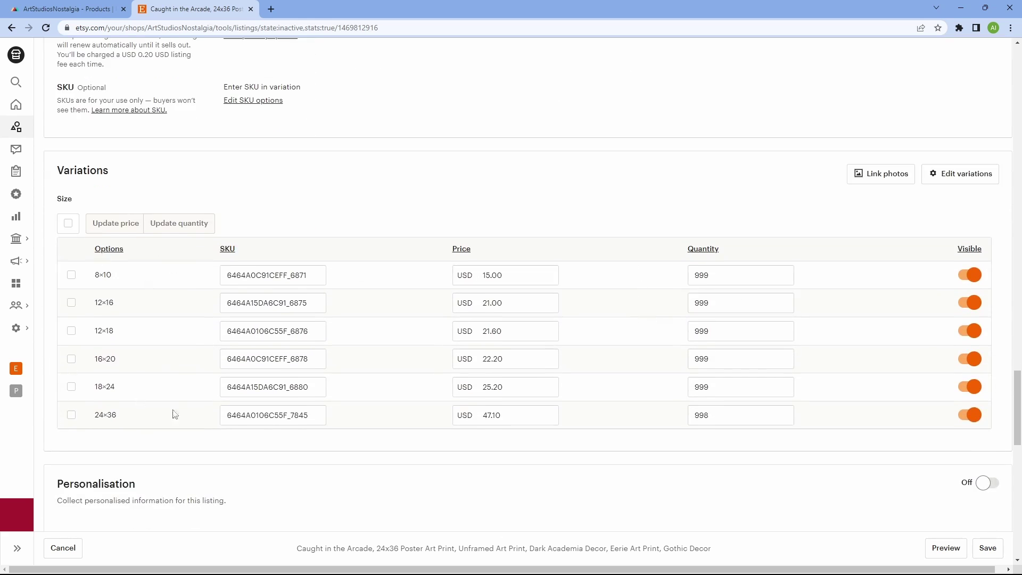
pyautogui.click(966, 179)
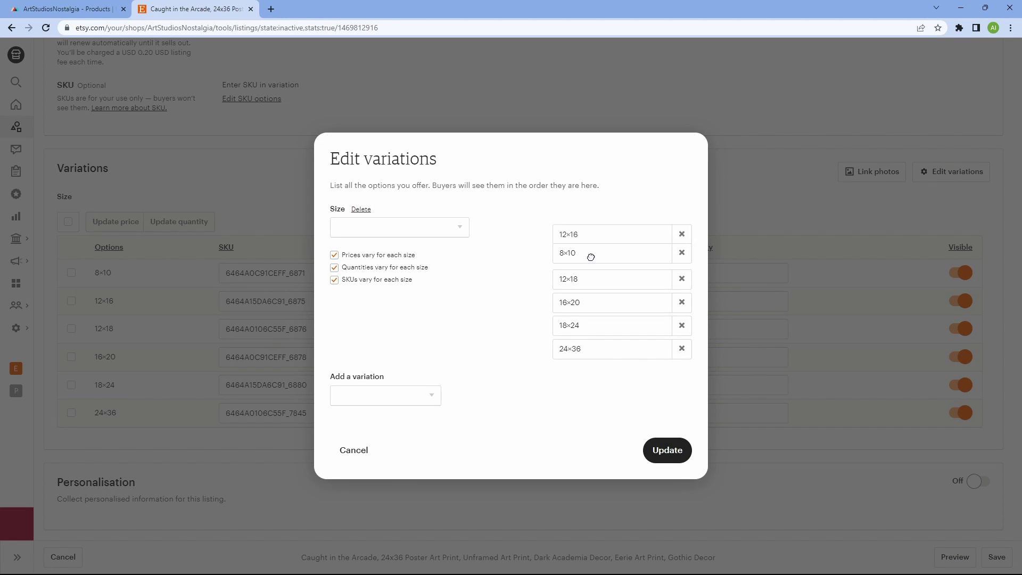
pyautogui.moveTo(591, 261)
pyautogui.mouseDown()
pyautogui.moveTo(589, 333)
pyautogui.moveTo(591, 246)
pyautogui.moveTo(588, 270)
pyautogui.moveTo(587, 258)
pyautogui.mouseUp()
pyautogui.click(347, 461)
pyautogui.scroll(-7, 347, 461)
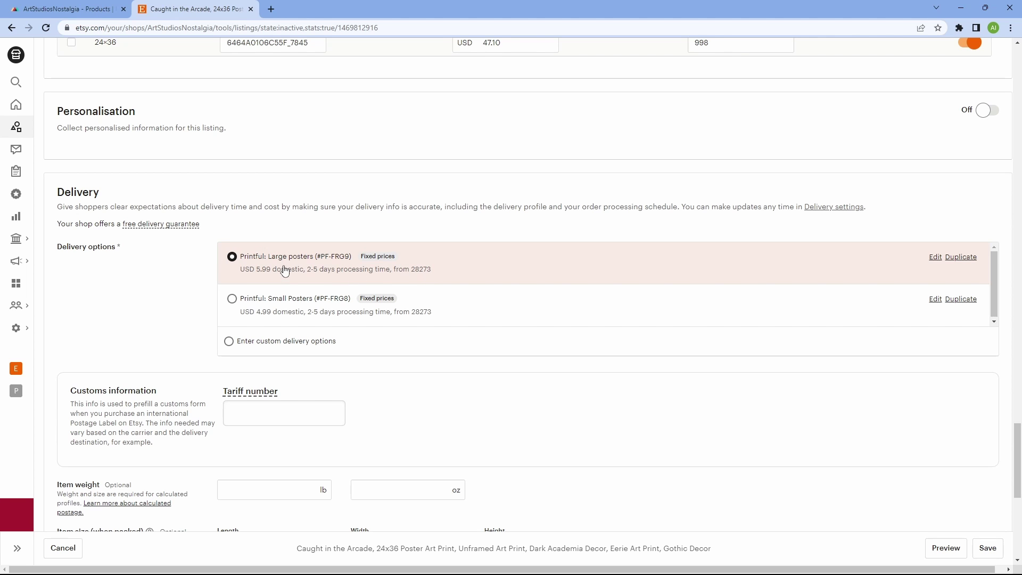
pyautogui.scroll(-6, 543, 357)
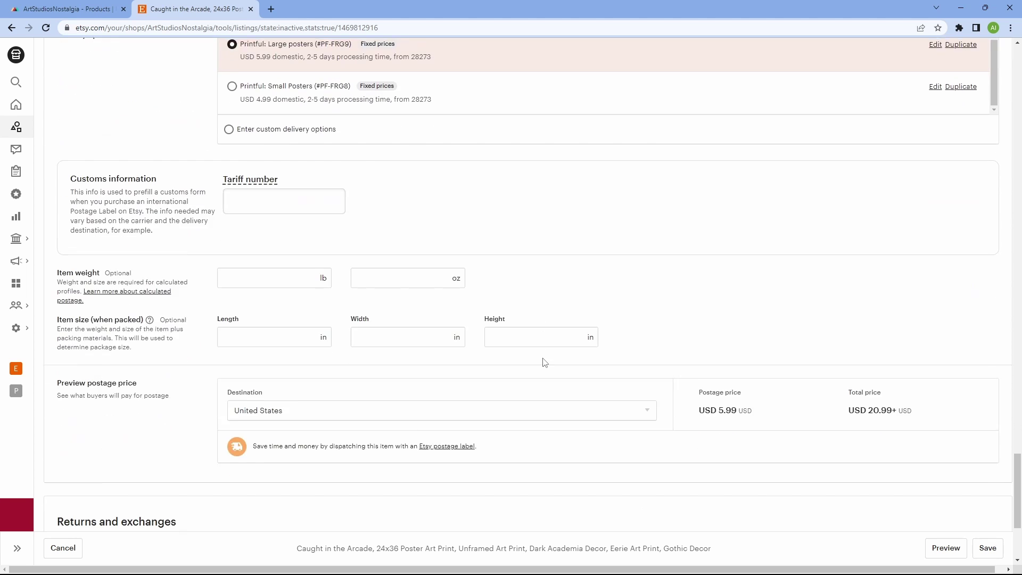
pyautogui.scroll(-1, 547, 355)
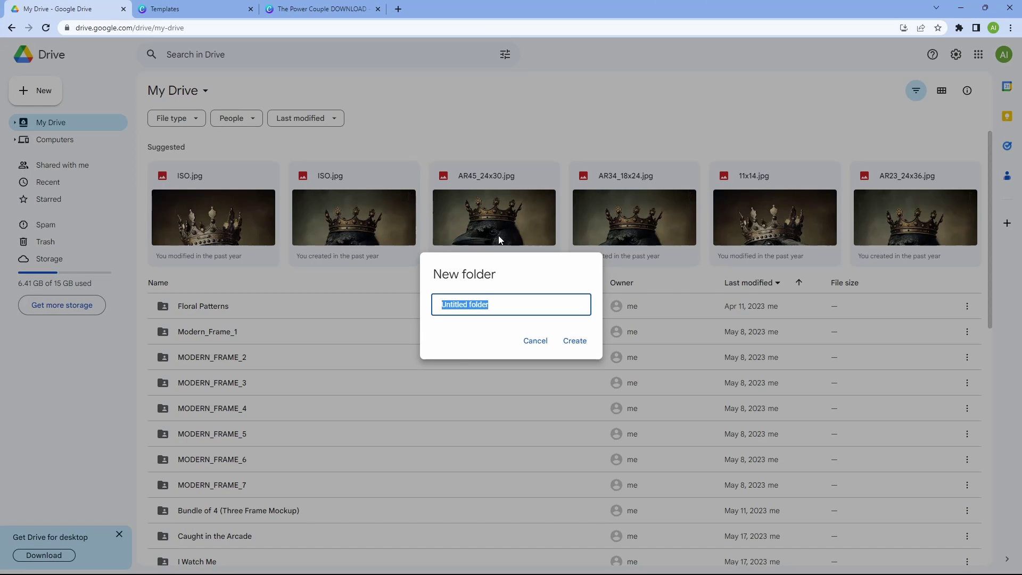
# Step: Name the new boo folder and open it
pyautogui.write('12')
pyautogui.press('Return')
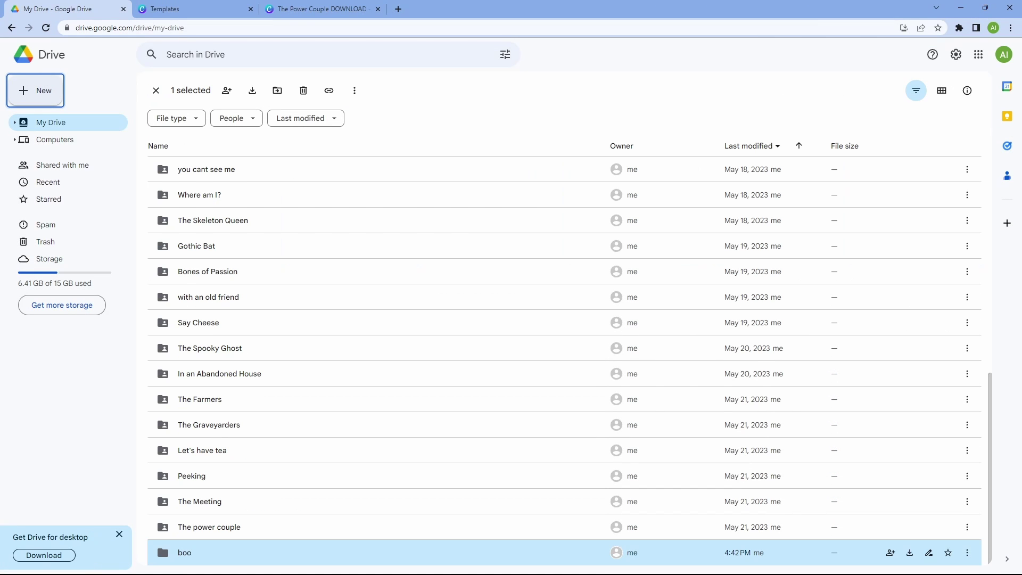
pyautogui.doubleClick(181, 557)
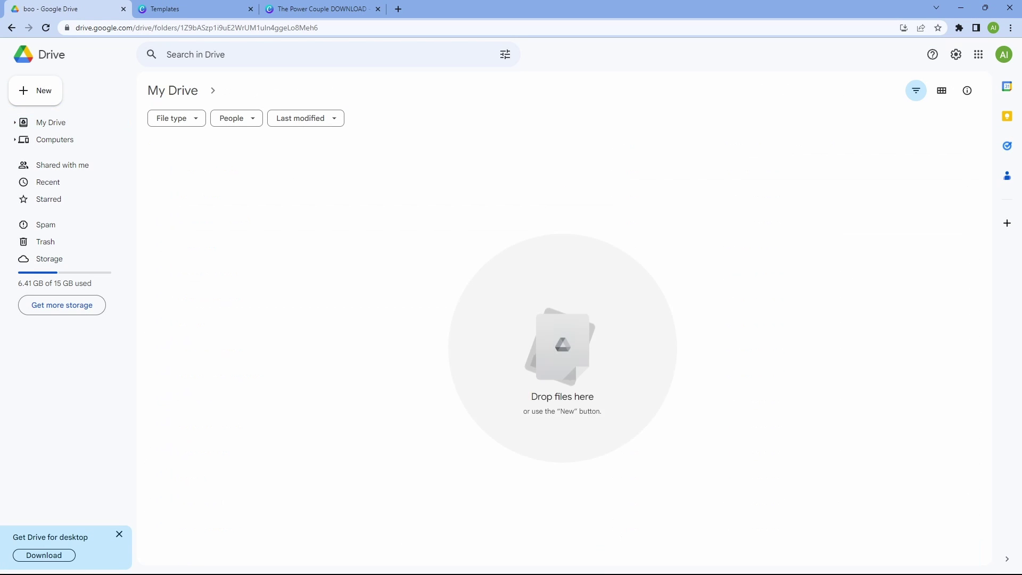
# Step: Share the boo folder so anyone with the link can view it, and copy the link
pyautogui.moveTo(446, 559)
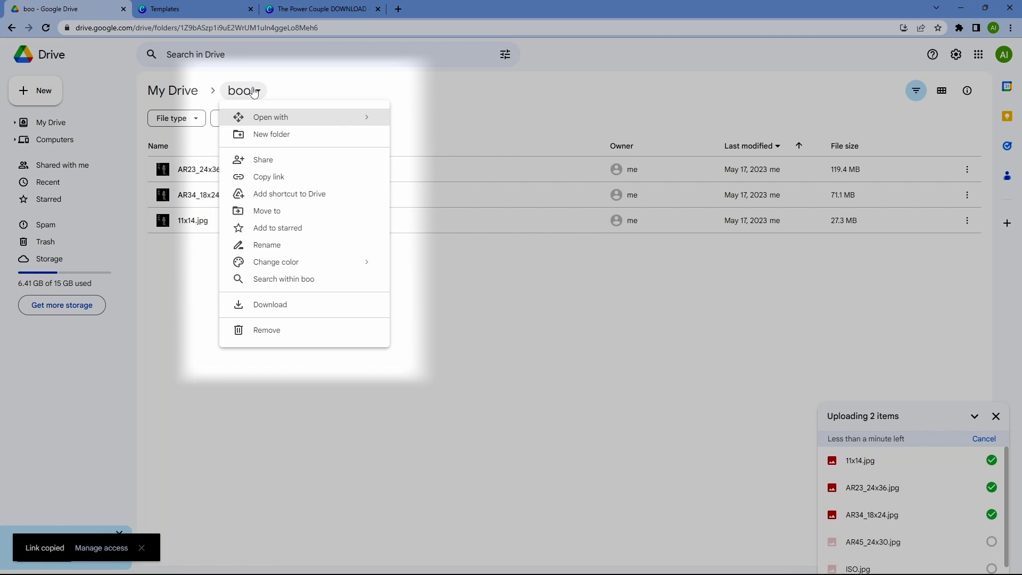
pyautogui.click(274, 160)
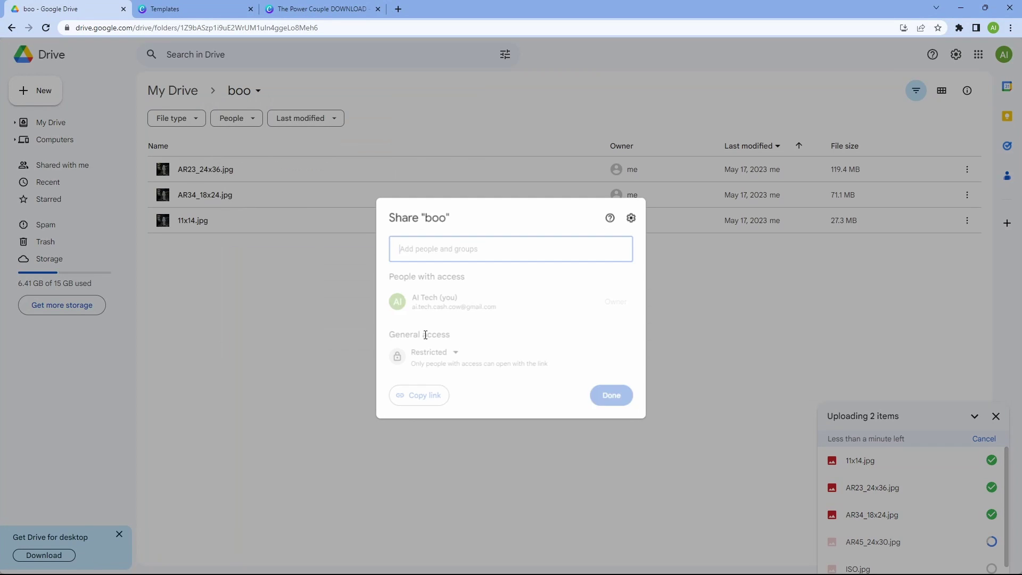
pyautogui.click(457, 353)
pyautogui.click(465, 408)
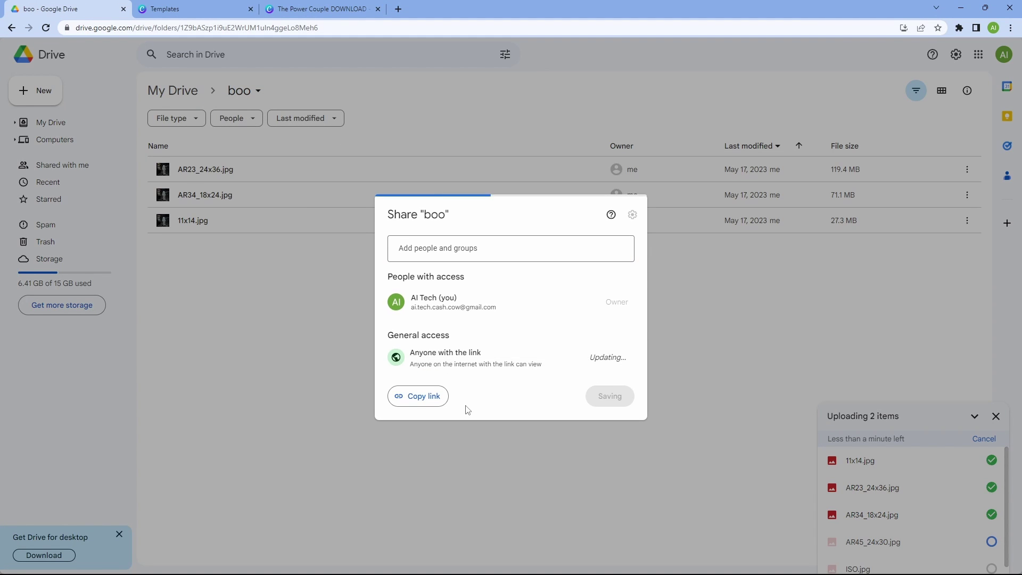
pyautogui.click(428, 401)
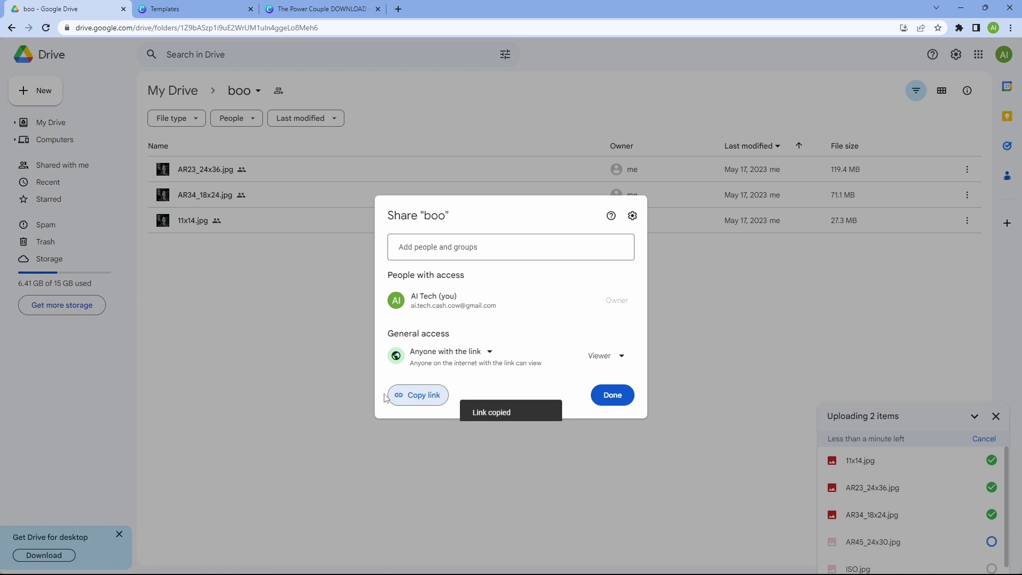
pyautogui.click(621, 398)
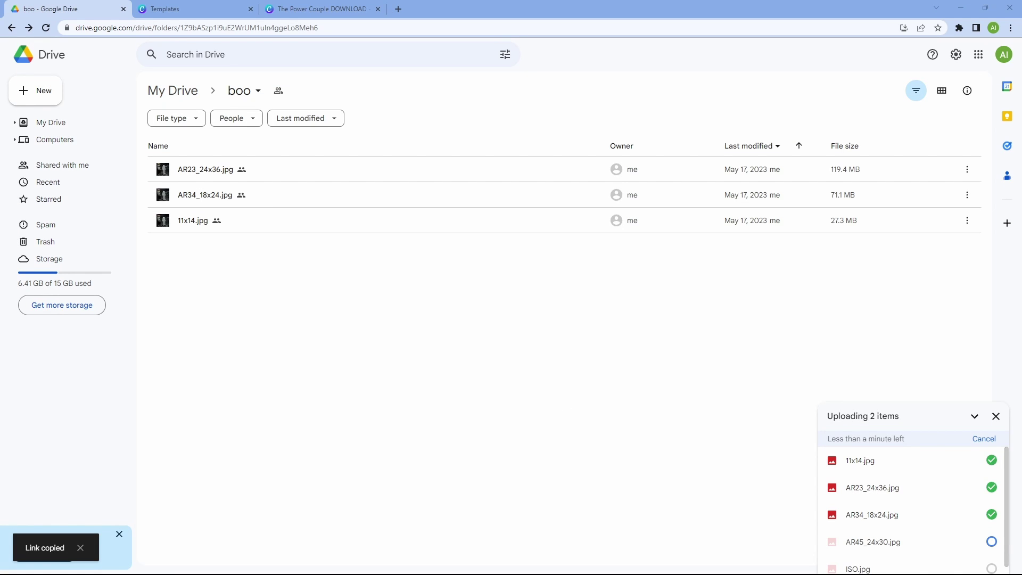
# Step: Paste the folder link into a note, then return to Canva's templates page
pyautogui.hotkey('ctrl', 'v')
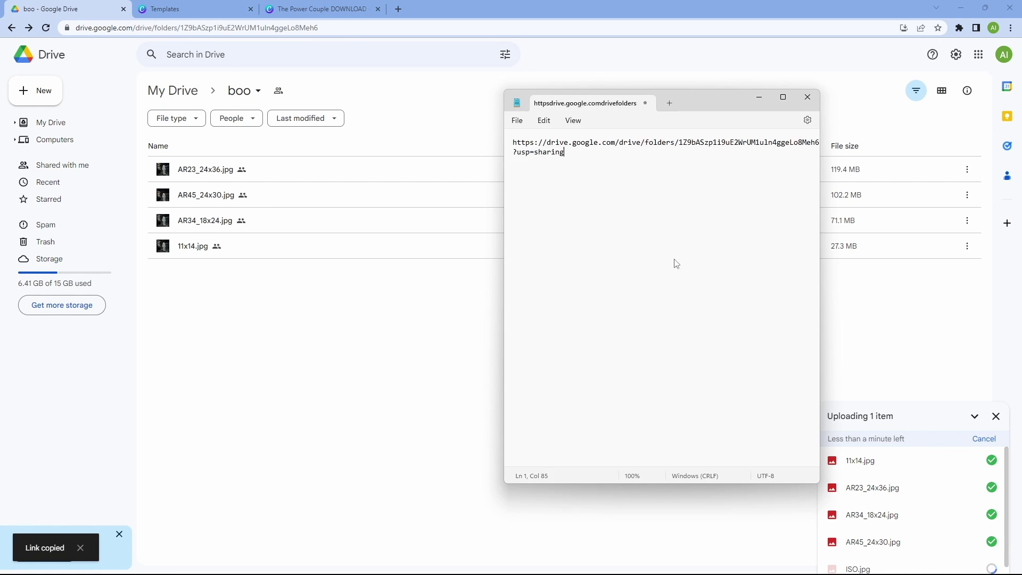
pyautogui.click(431, 330)
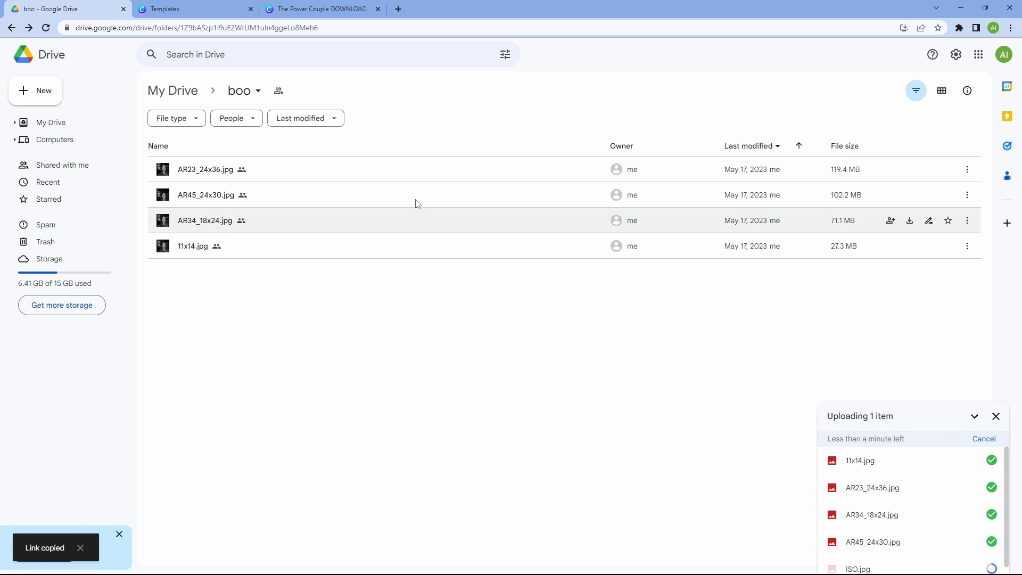
pyautogui.click(227, 6)
# Step: Leave the template search and switch to the thank-you download design
pyautogui.click(539, 57)
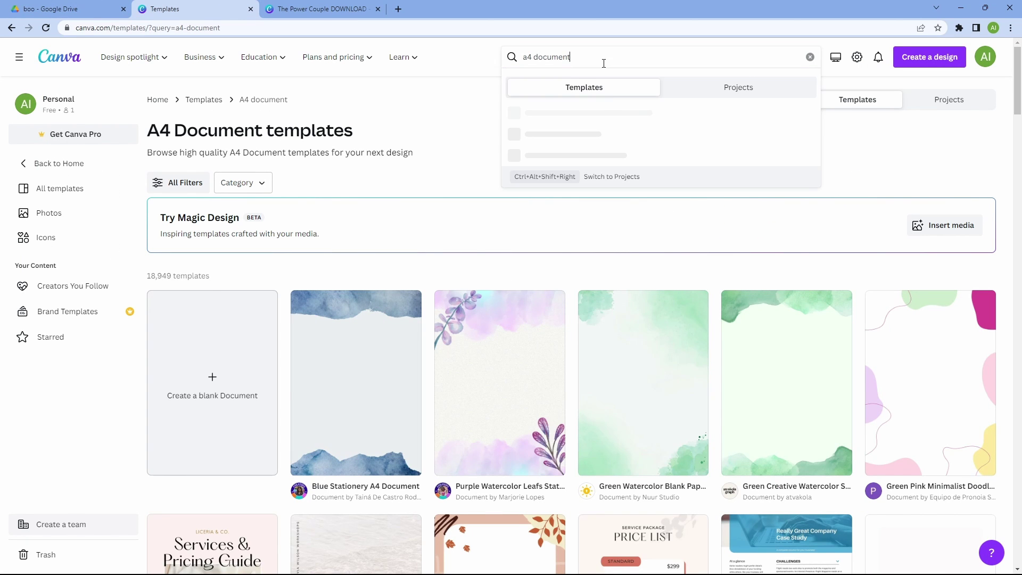
pyautogui.click(462, 134)
pyautogui.scroll(-10, 616, 298)
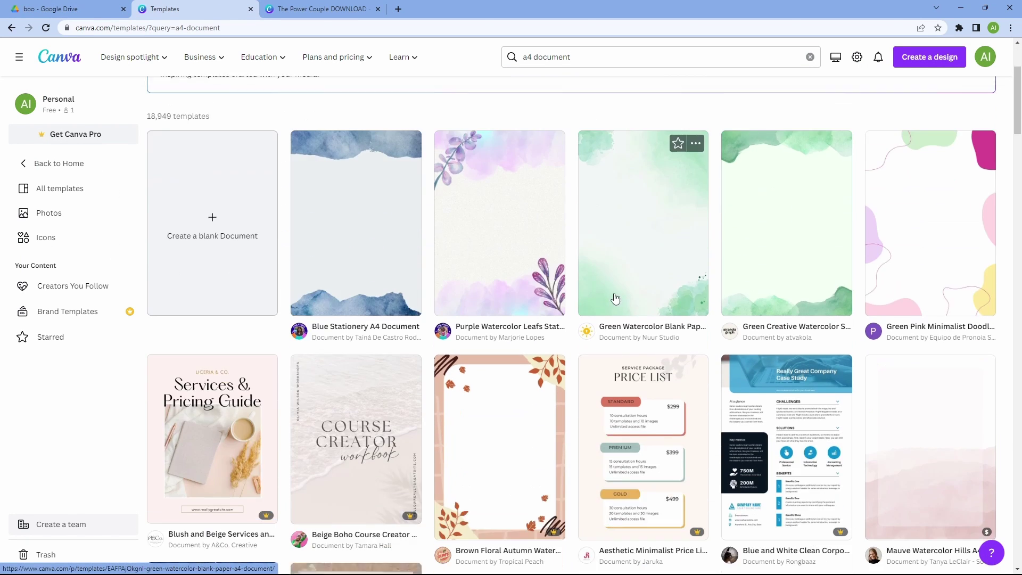
pyautogui.scroll(-10, 617, 295)
pyautogui.scroll(-5, 619, 294)
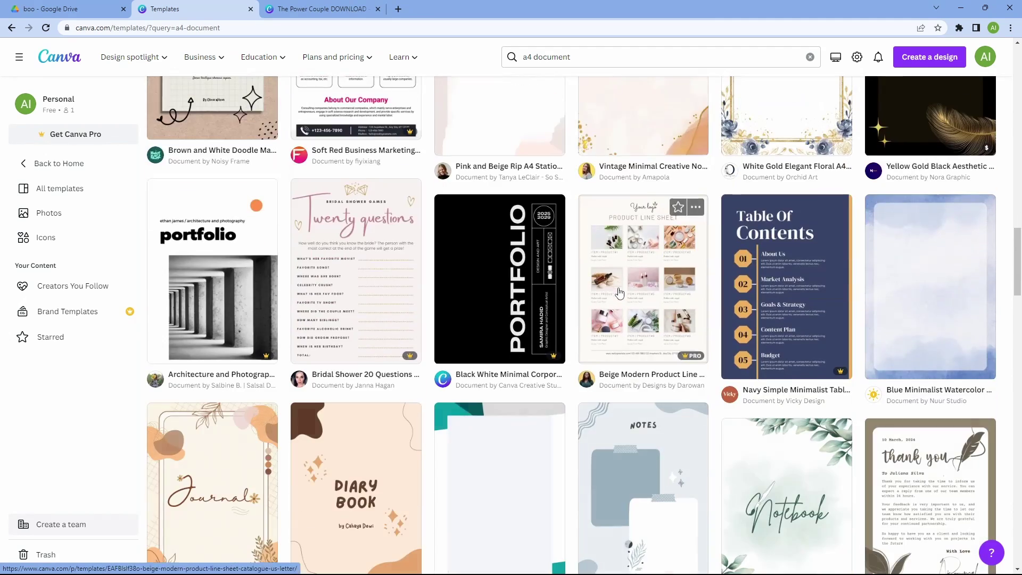
pyautogui.click(323, 9)
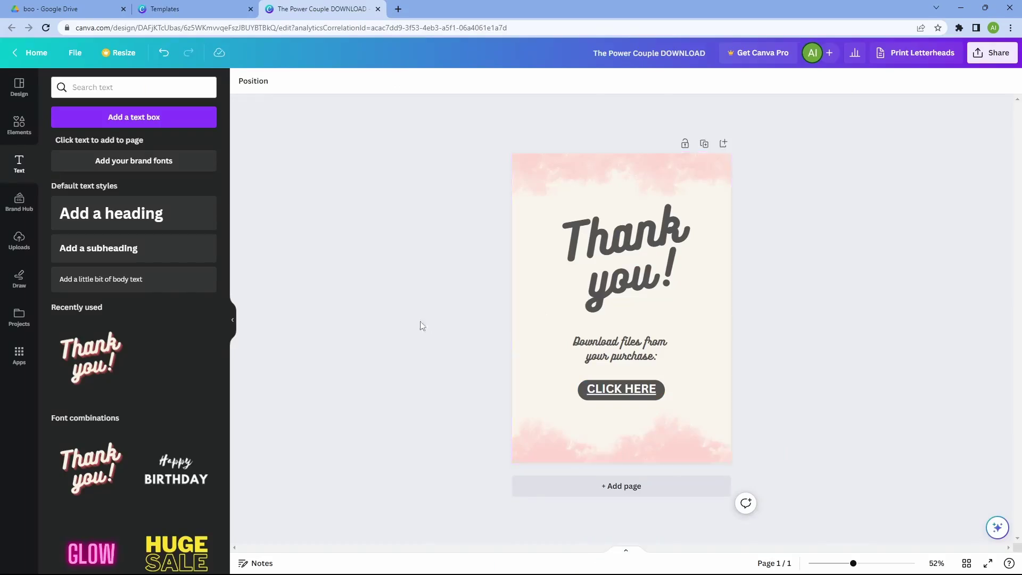
# Step: Link the CLICK HERE text to the copied Drive folder URL
pyautogui.hotkey('alt', 'Tab')
pyautogui.hotkey('ctrl', 'a')
pyautogui.click(759, 98)
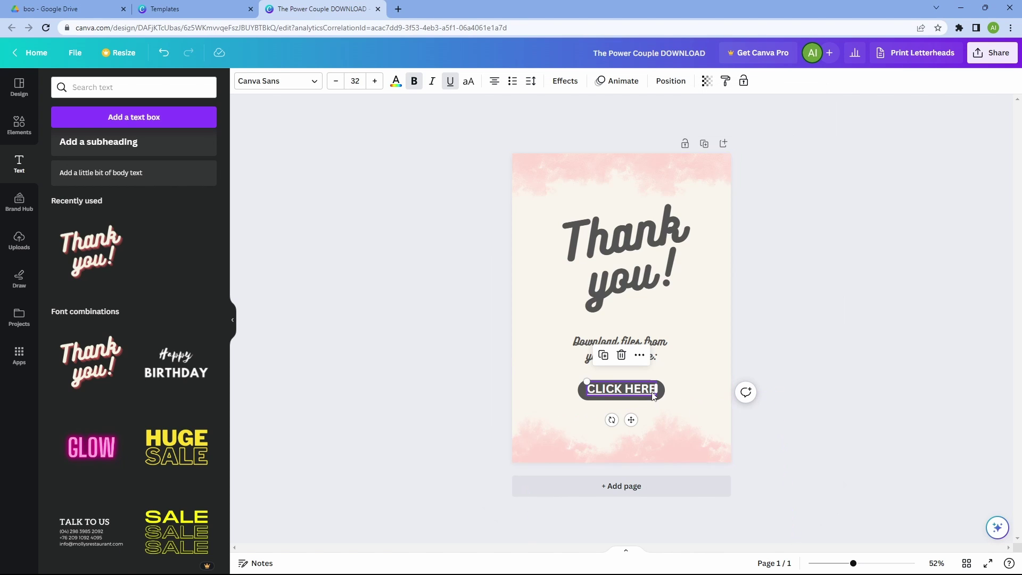
pyautogui.rightClick(635, 358)
pyautogui.click(664, 303)
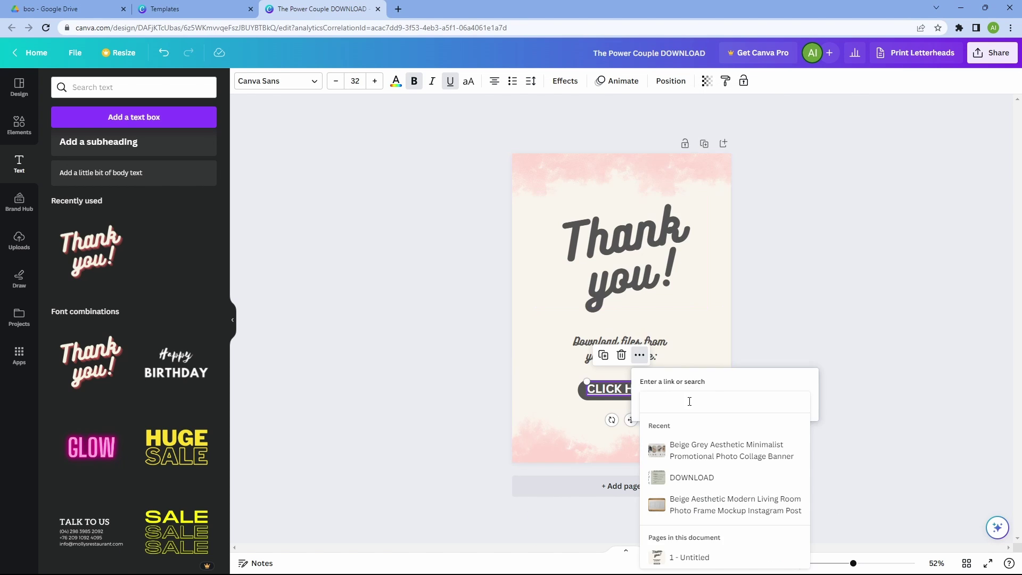
pyautogui.hotkey('ctrl', 'v')
pyautogui.press('Return')
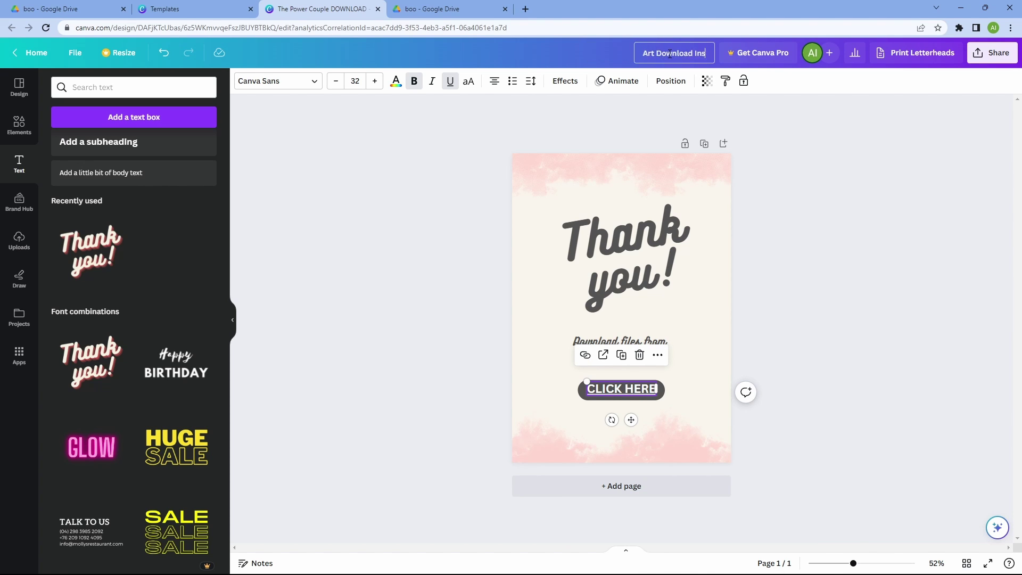
# Step: Download the design as a PDF Standard file
pyautogui.click(992, 52)
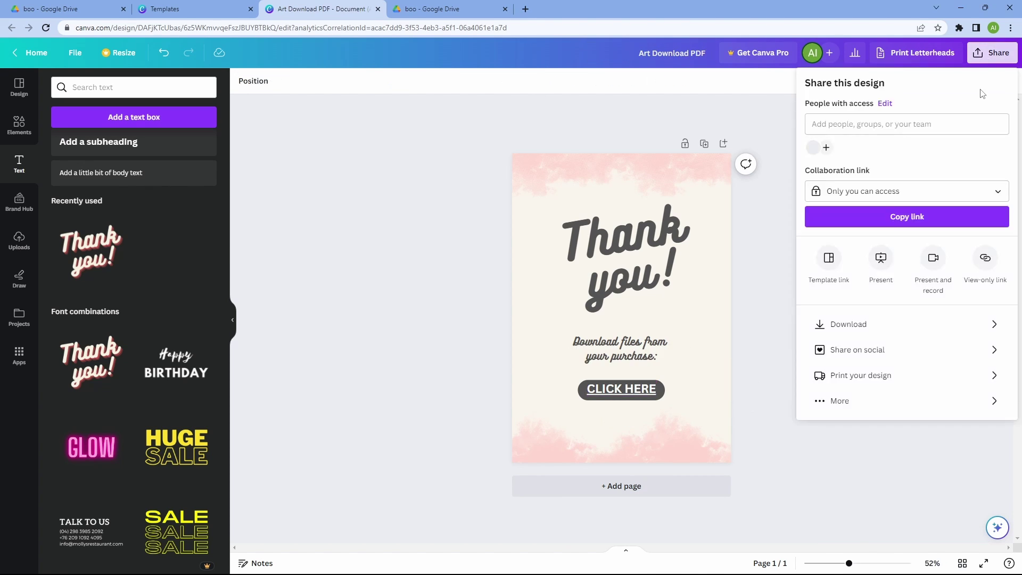
pyautogui.click(846, 323)
pyautogui.click(859, 128)
pyautogui.click(856, 226)
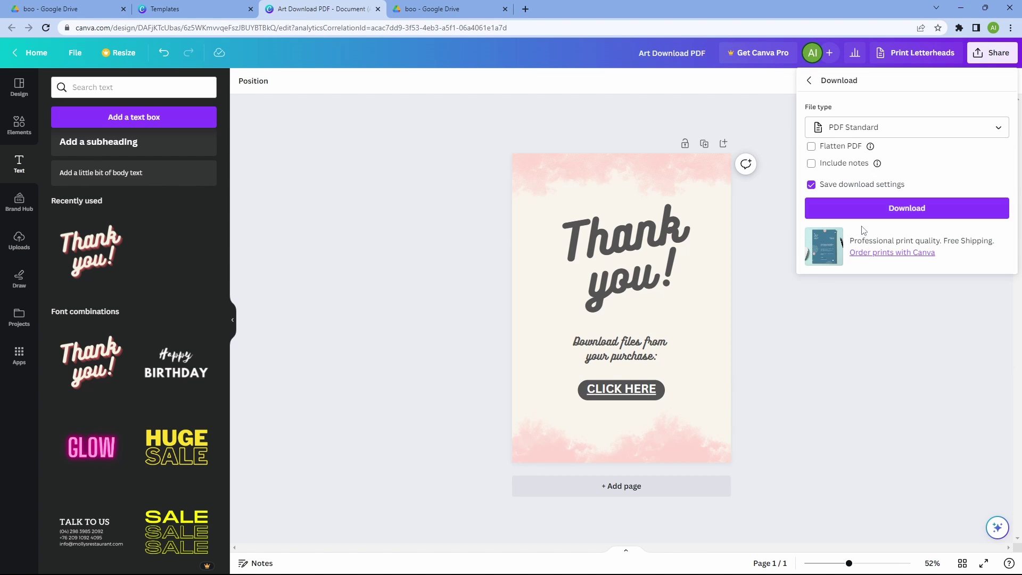
pyautogui.click(876, 209)
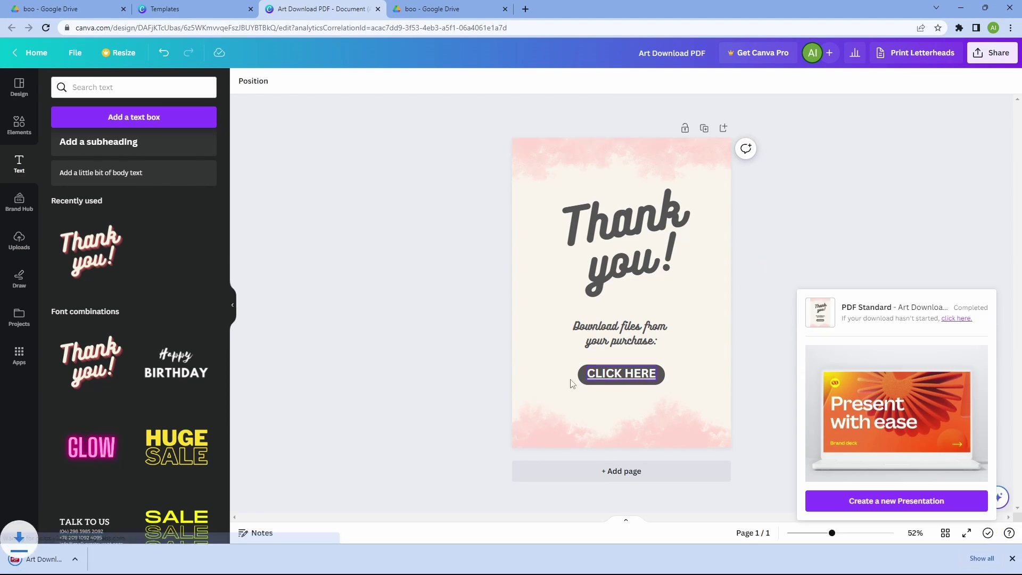
# Step: Follow the PDF's CLICK HERE link to reach the boo Drive folder with five poster JPGs
pyautogui.scroll(-3, 738, 404)
pyautogui.scroll(1, 588, 421)
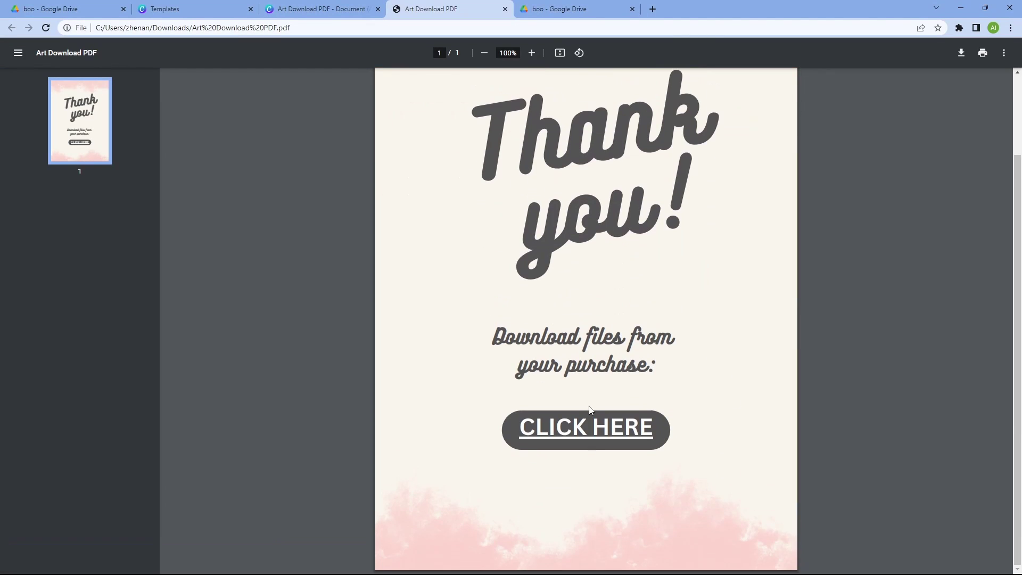
pyautogui.click(588, 432)
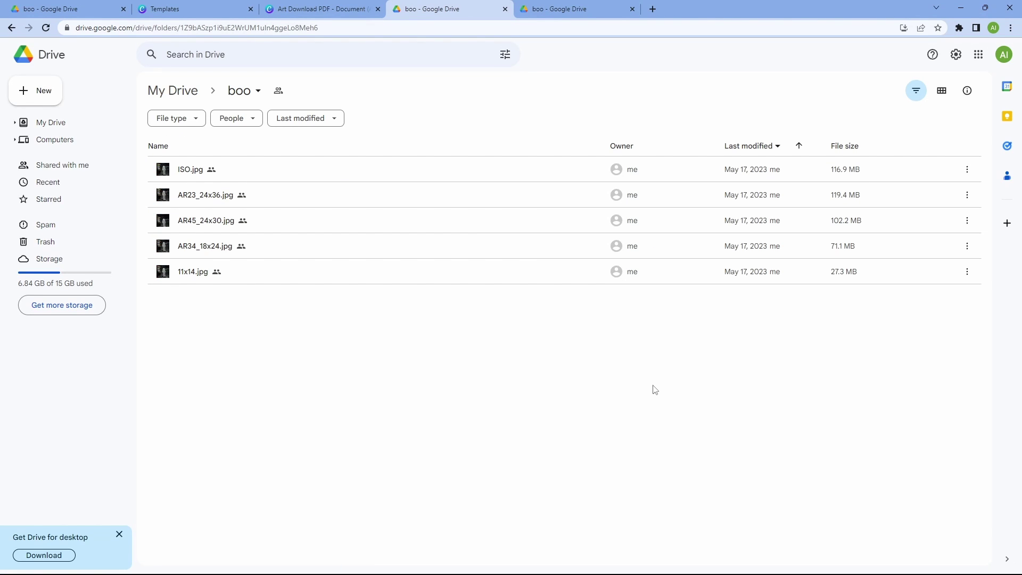
pyautogui.moveTo(669, 565)
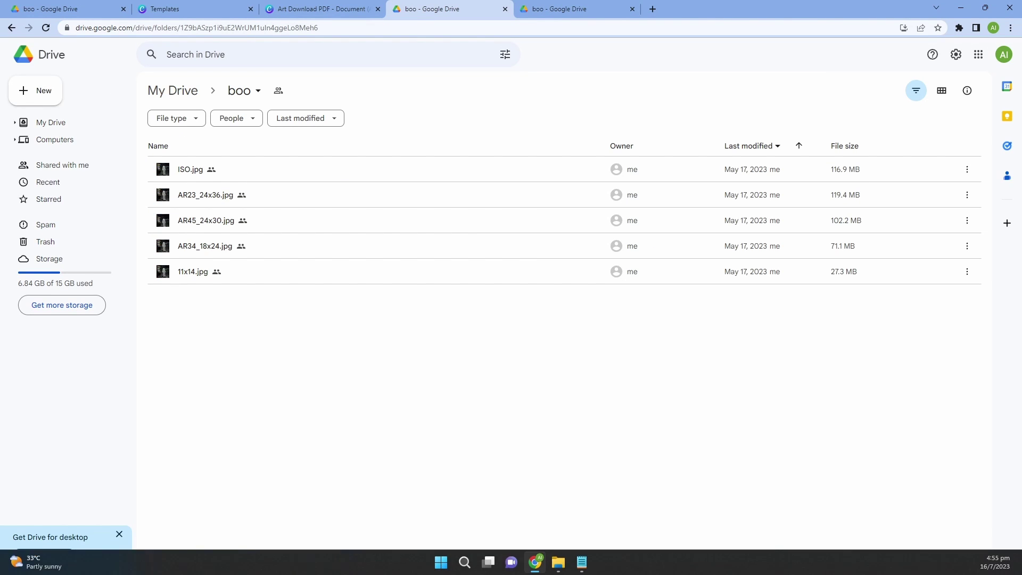